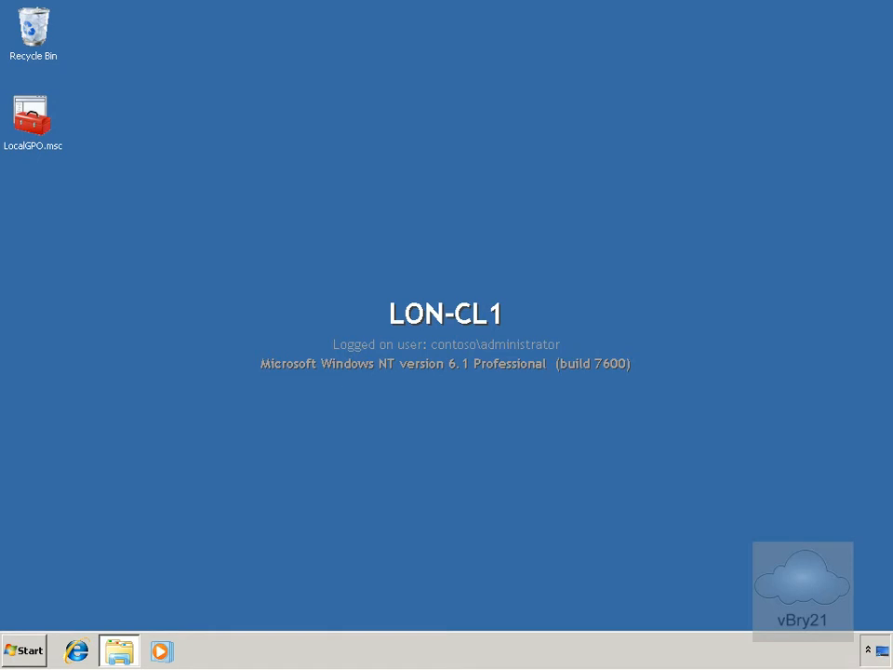
Create a new folder named Encrypted on Local Disk (C:) from the shortcut menu
click(124, 645)
right_click(287, 323)
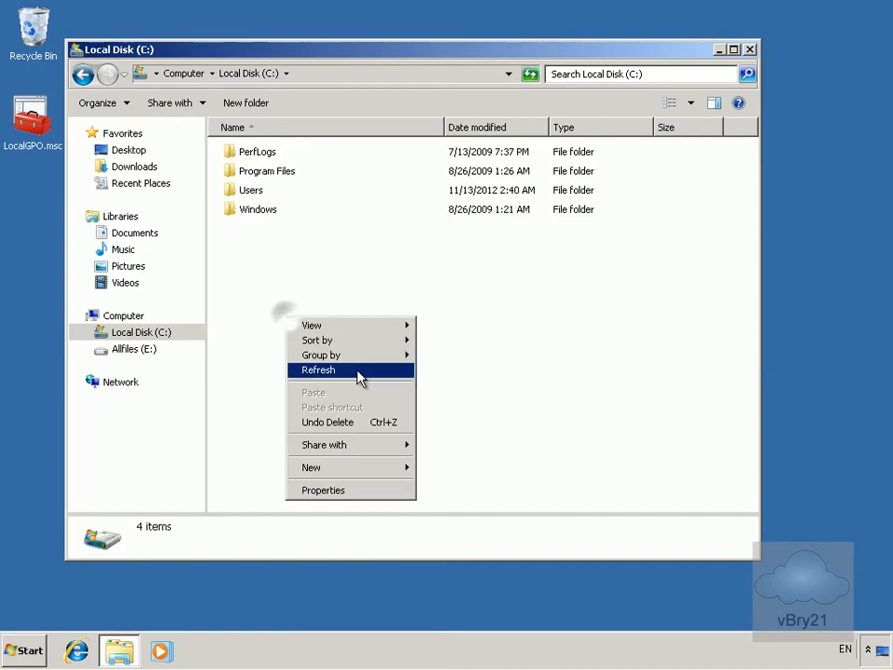
click(359, 465)
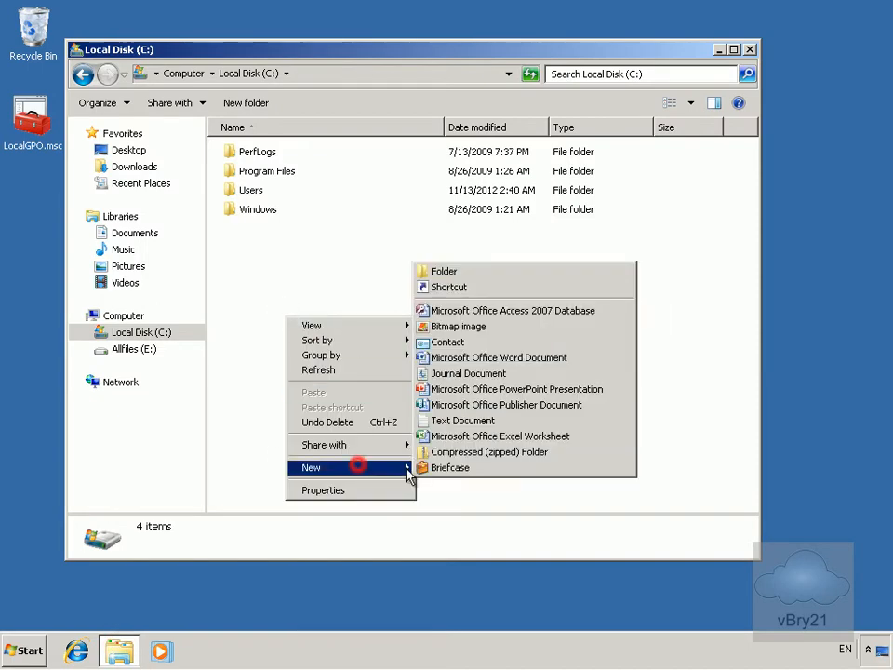
click(429, 272)
text(Encrypted)
key(Return)
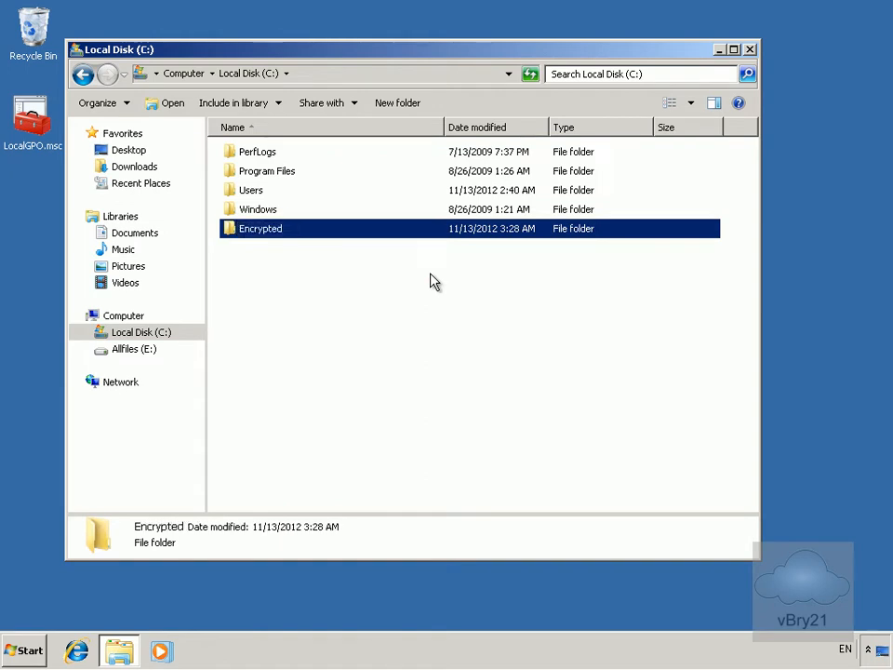
Allow Full control for the Users group on the Encrypted folder, then open the folder
right_click(276, 233)
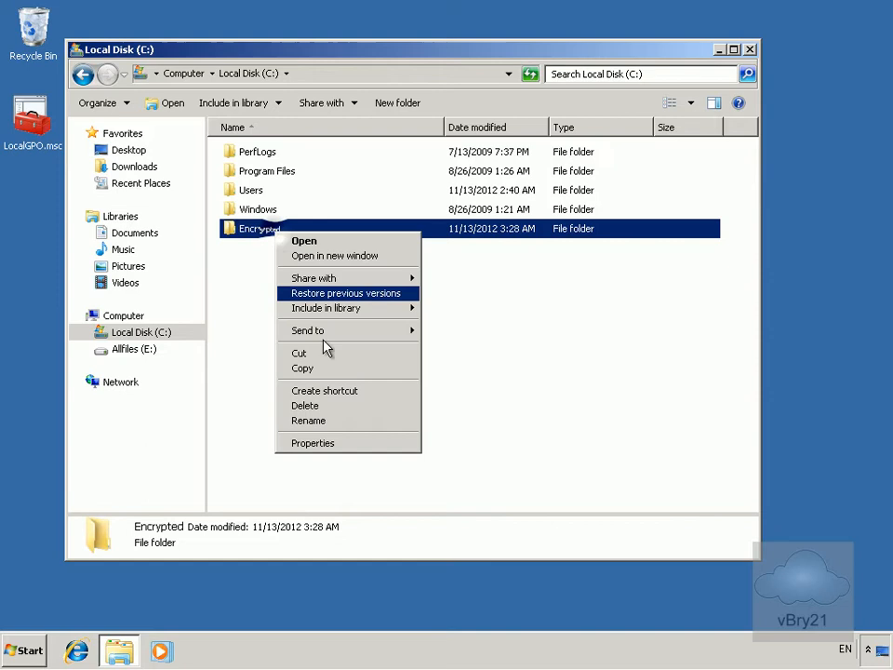
click(306, 445)
click(389, 256)
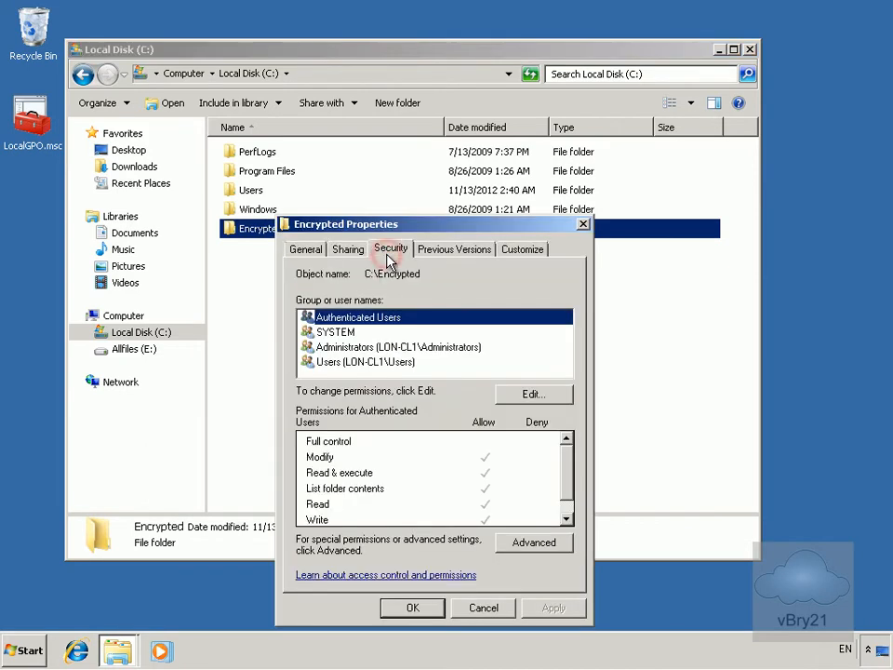
click(389, 362)
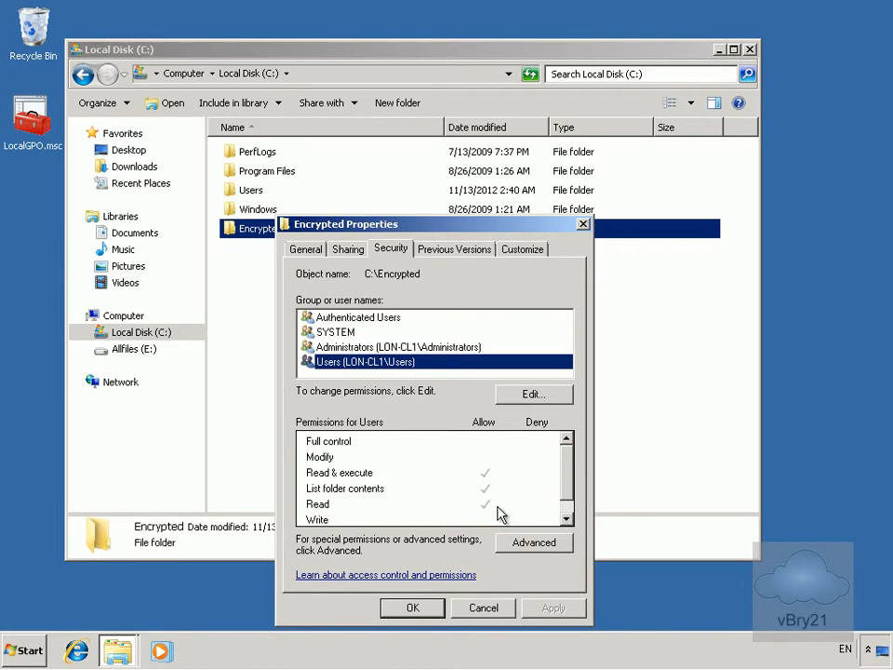
click(529, 394)
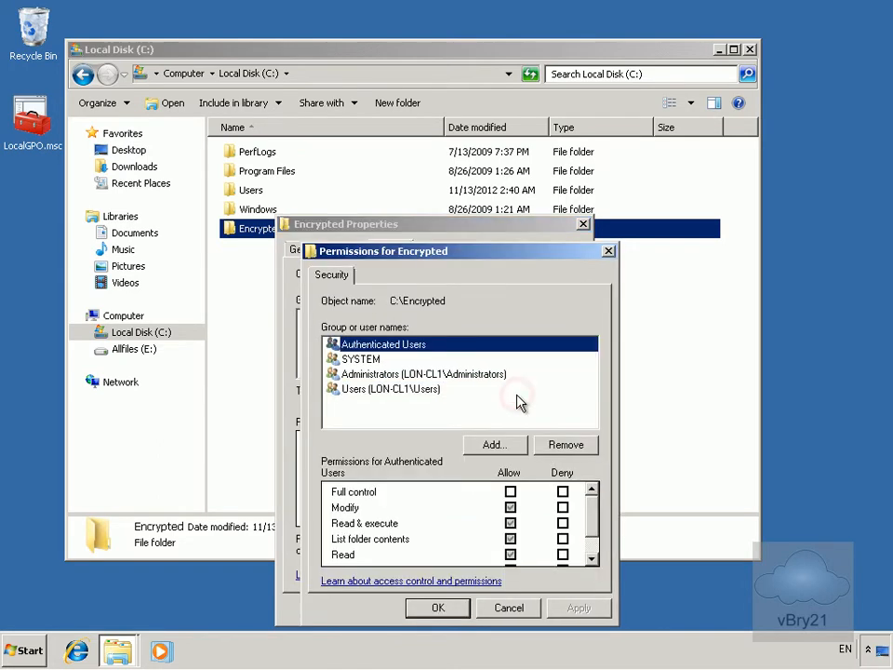
click(399, 389)
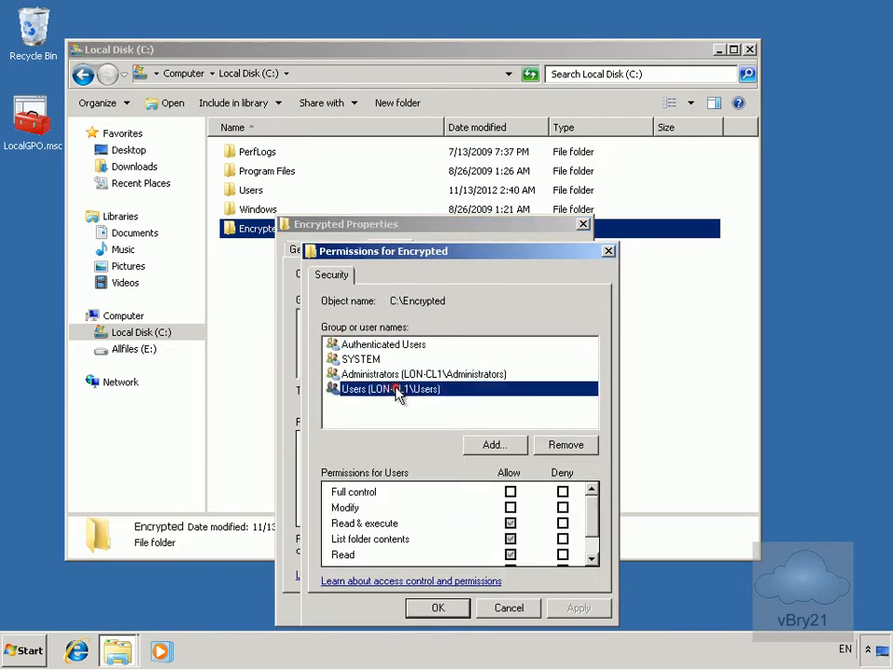
click(511, 493)
click(576, 608)
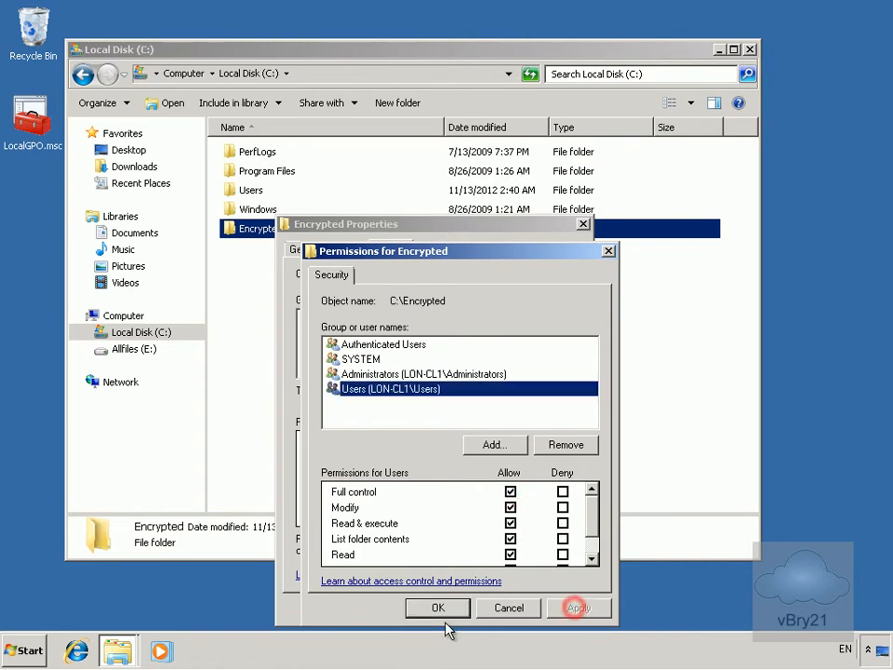
click(437, 608)
click(413, 608)
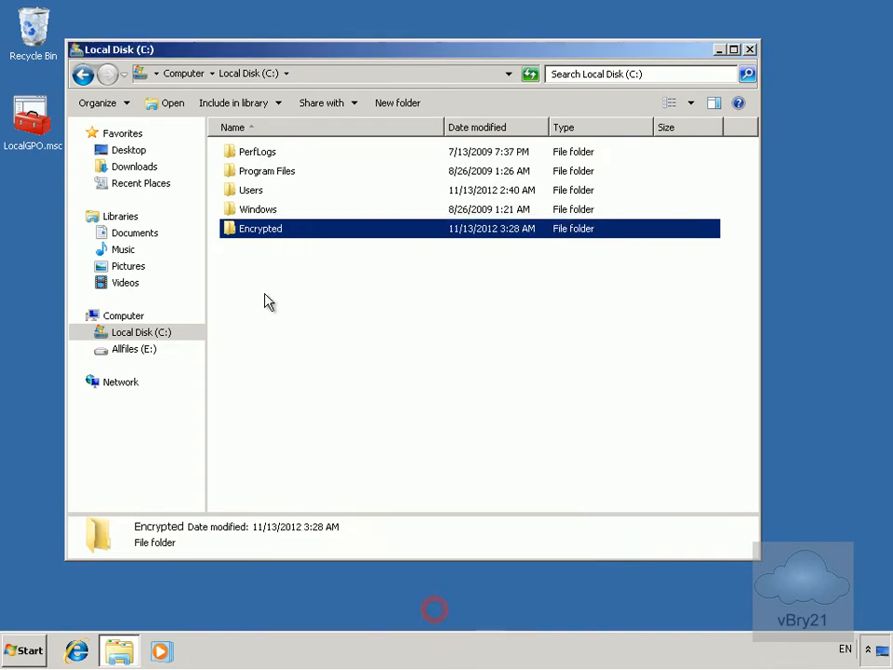
double_click(257, 230)
Add a blank Word document named private inside Encrypted, then go back to C:
right_click(302, 197)
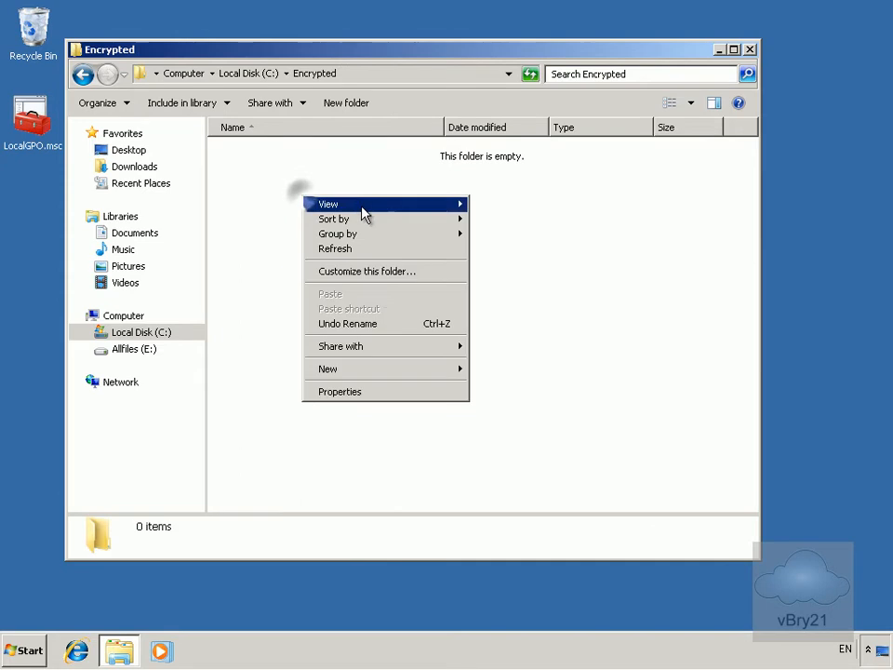
click(376, 369)
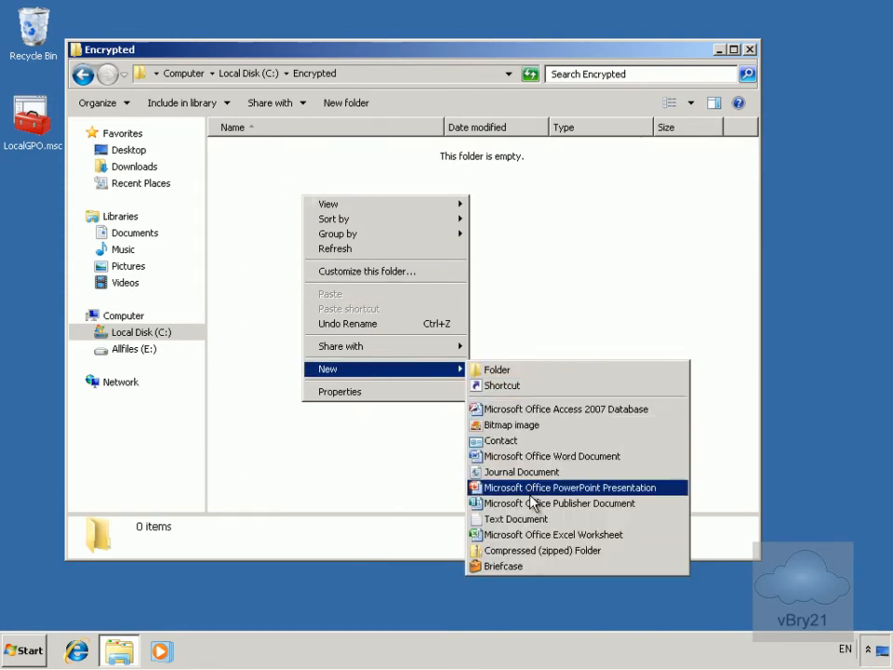
click(529, 457)
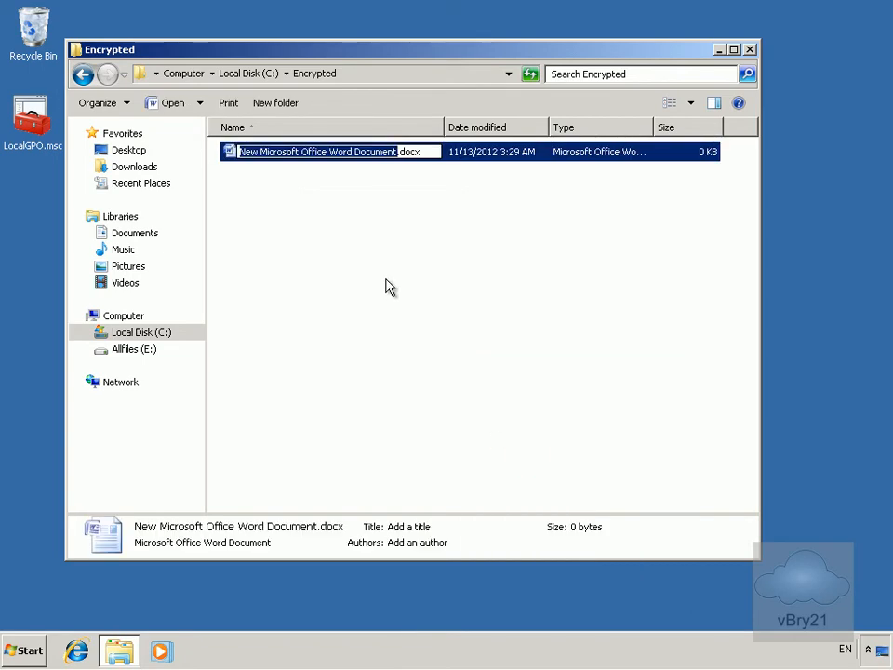
text(private)
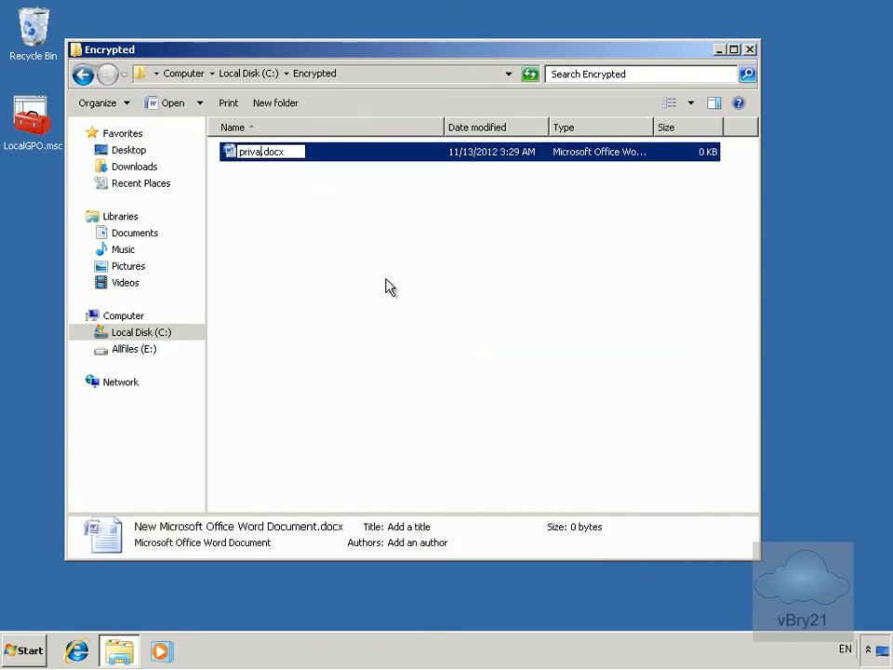
key(Return)
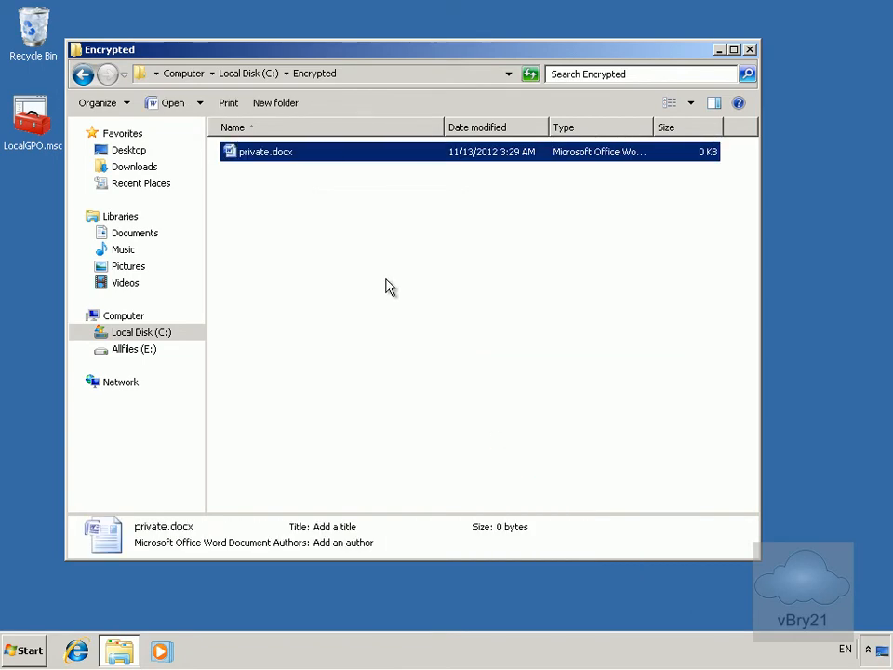
click(250, 72)
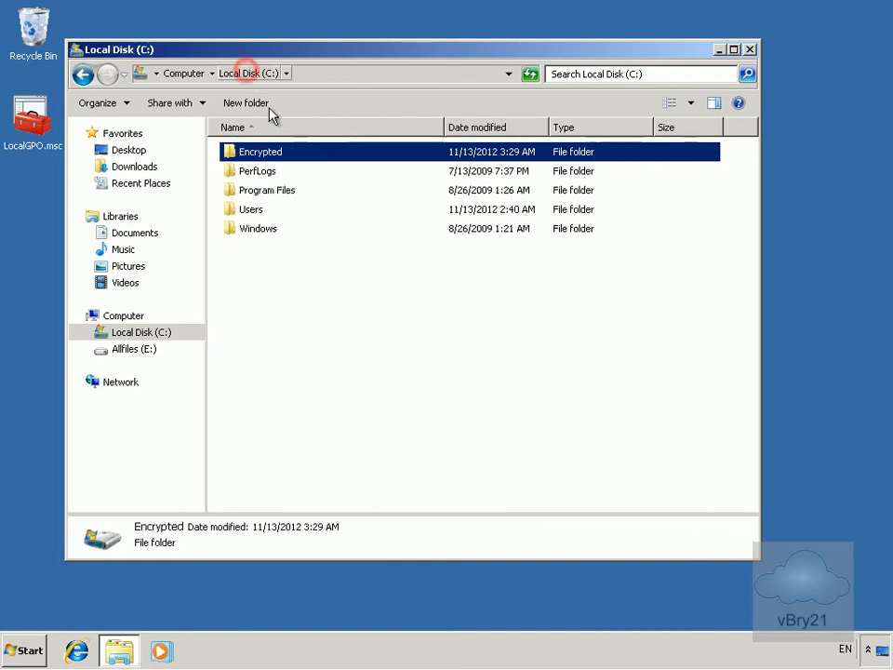
Enable 'Encrypt contents to secure data' on Encrypted, applying it to subfolders and files
right_click(275, 159)
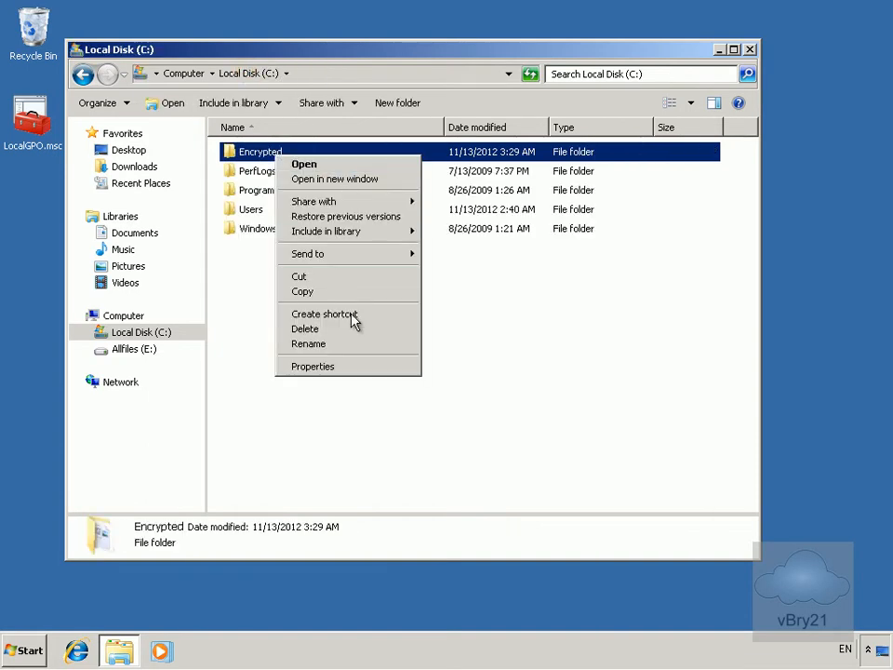
click(360, 367)
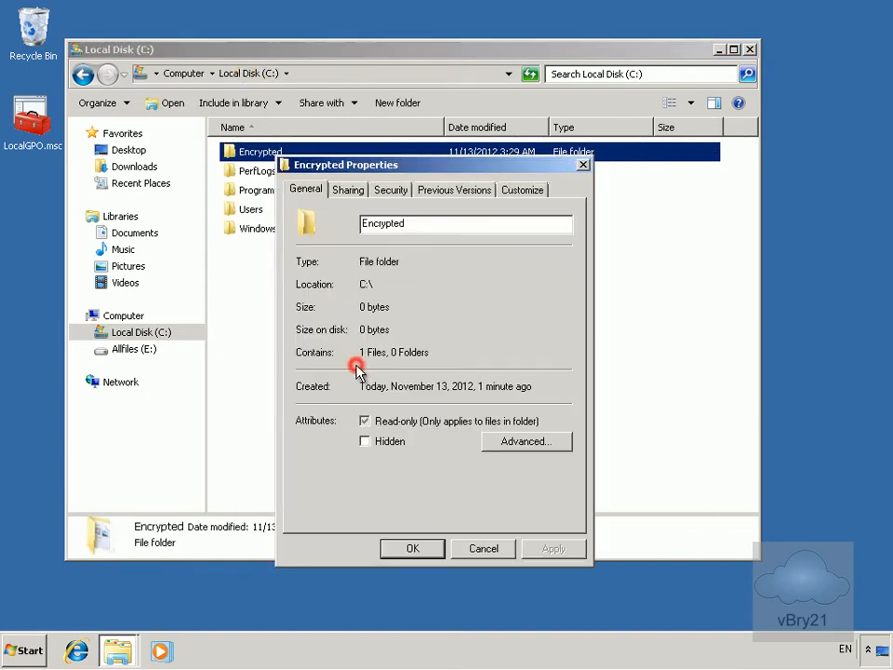
click(494, 441)
click(423, 420)
click(318, 398)
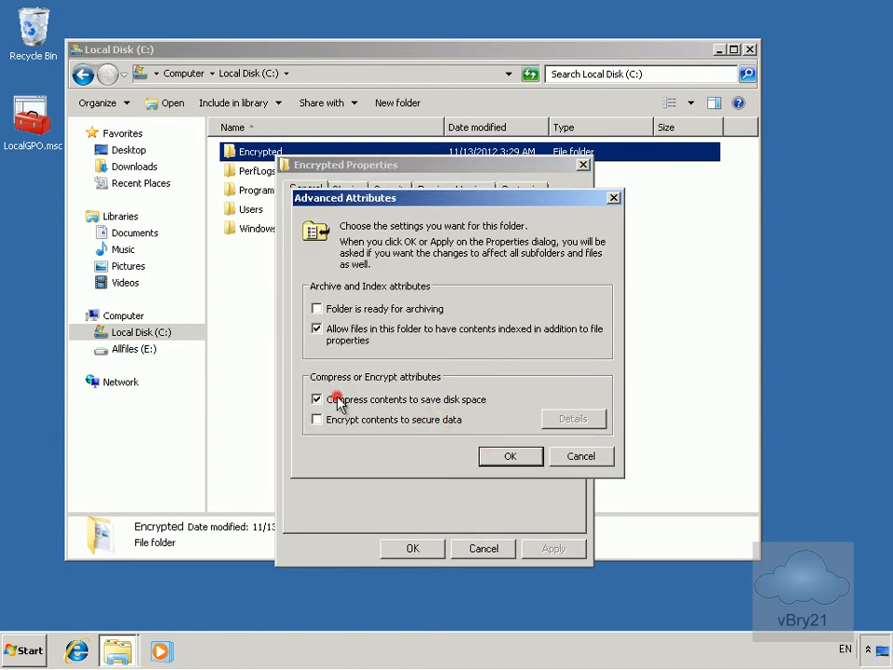
click(346, 421)
click(508, 463)
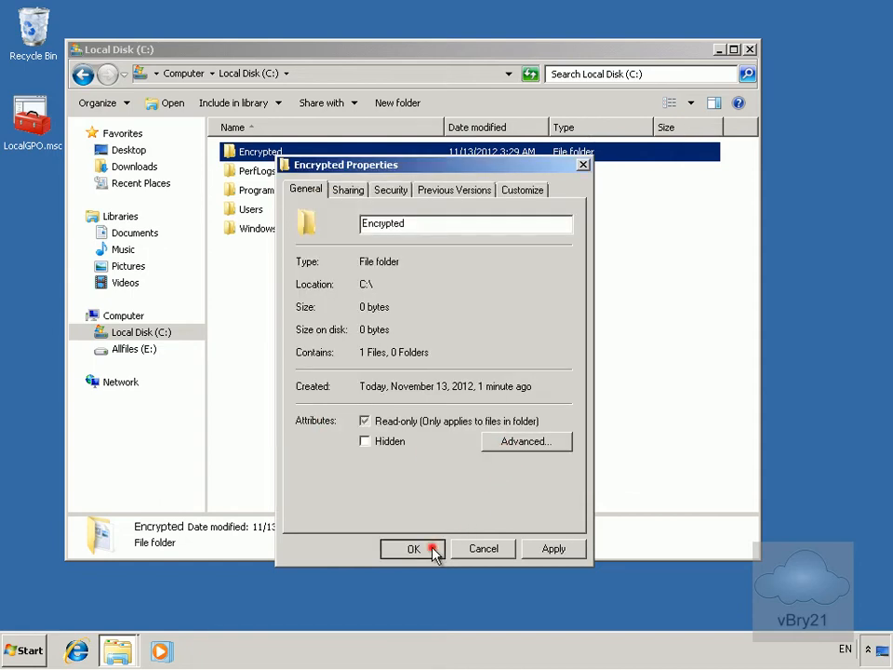
click(433, 555)
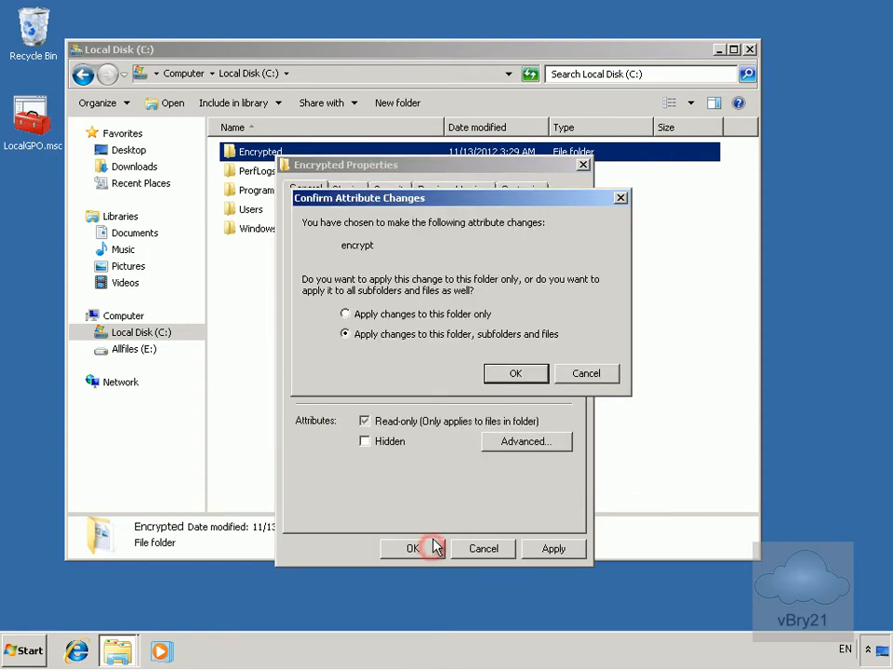
click(516, 373)
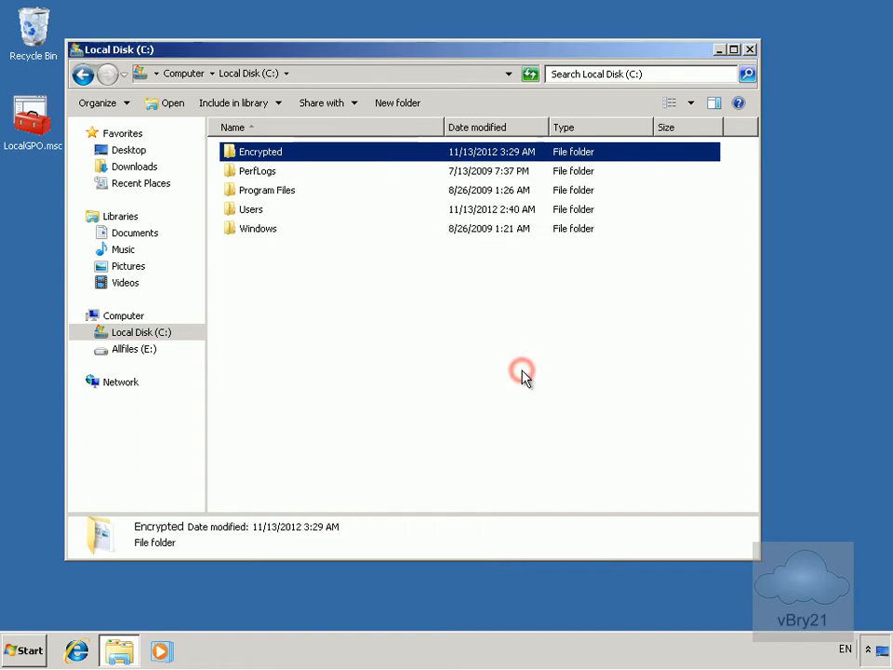
Deselect Encrypted to confirm its name shows green, then bring up the Start menu
click(258, 192)
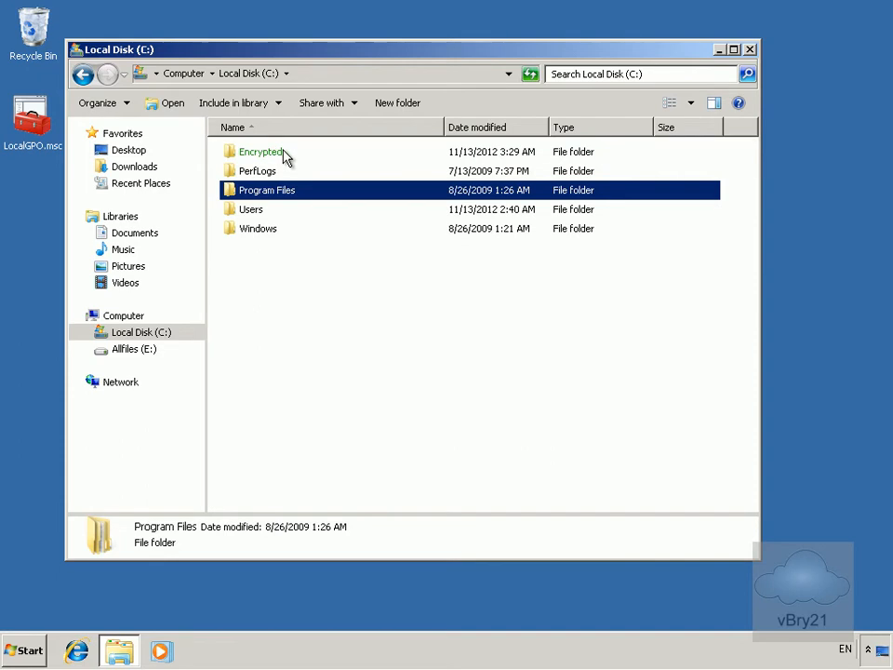
click(20, 656)
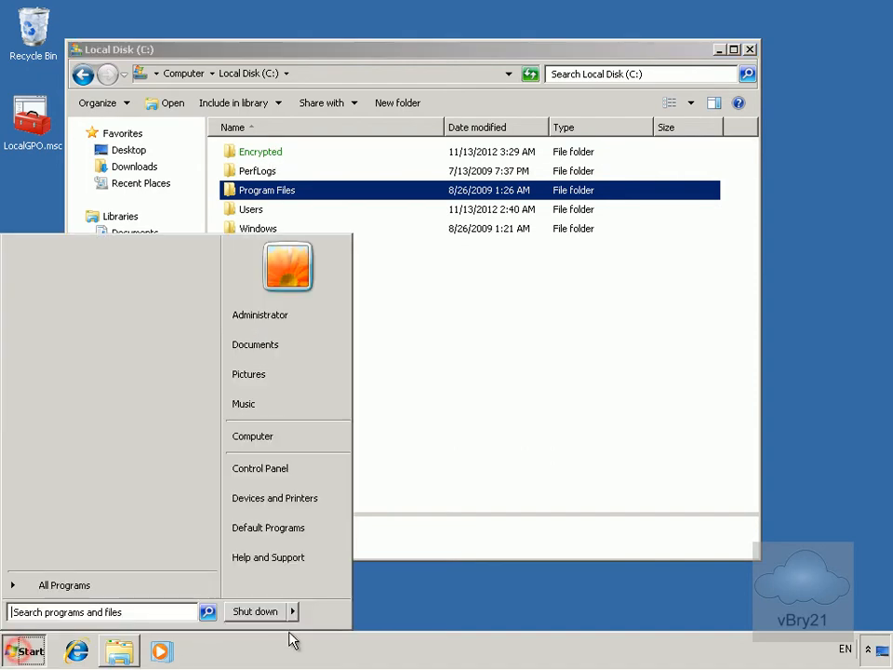
Log off the administrator and sign in as another domain user with their credentials
mouse_move(292, 614)
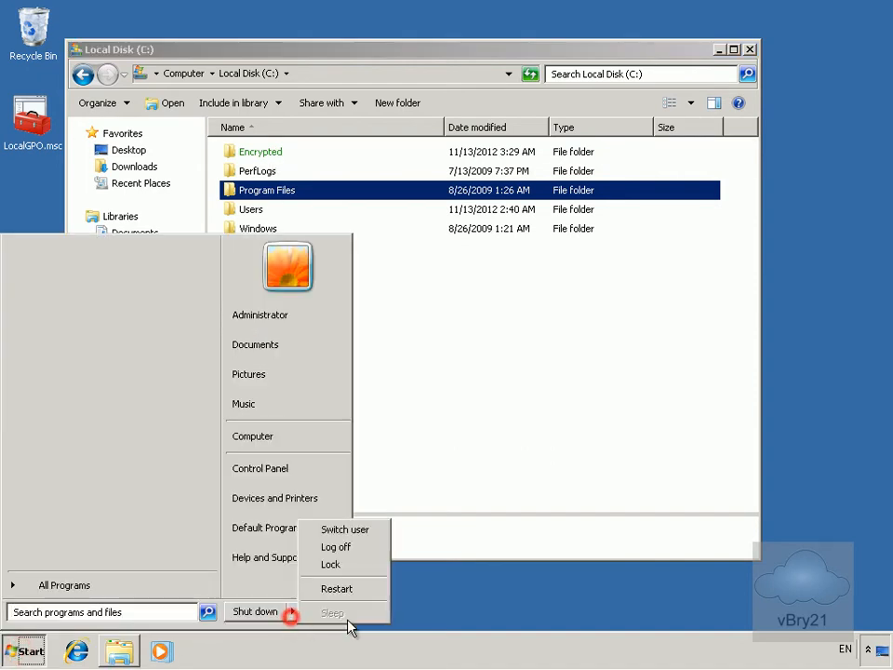
click(354, 549)
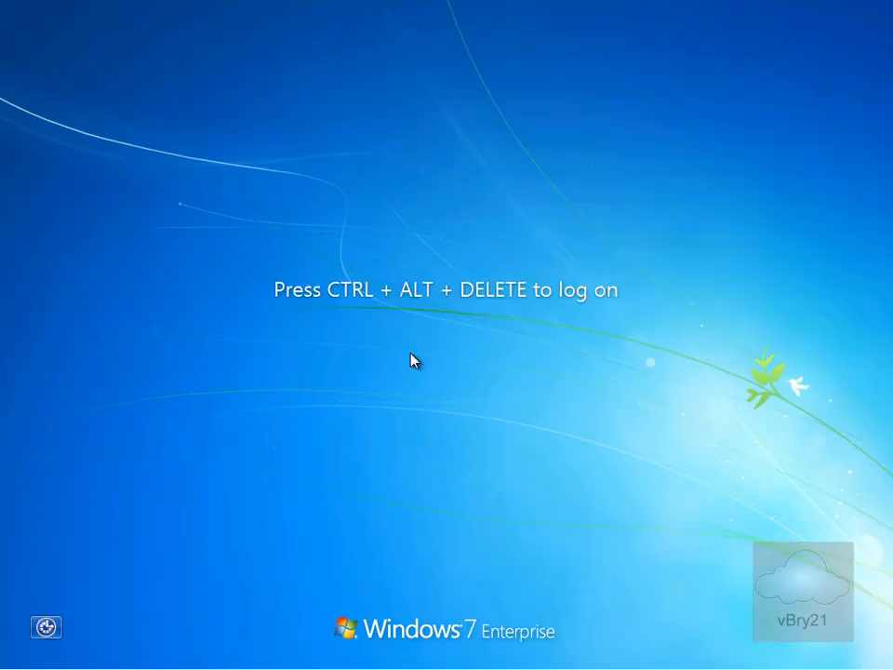
key(ctrl+alt+Delete)
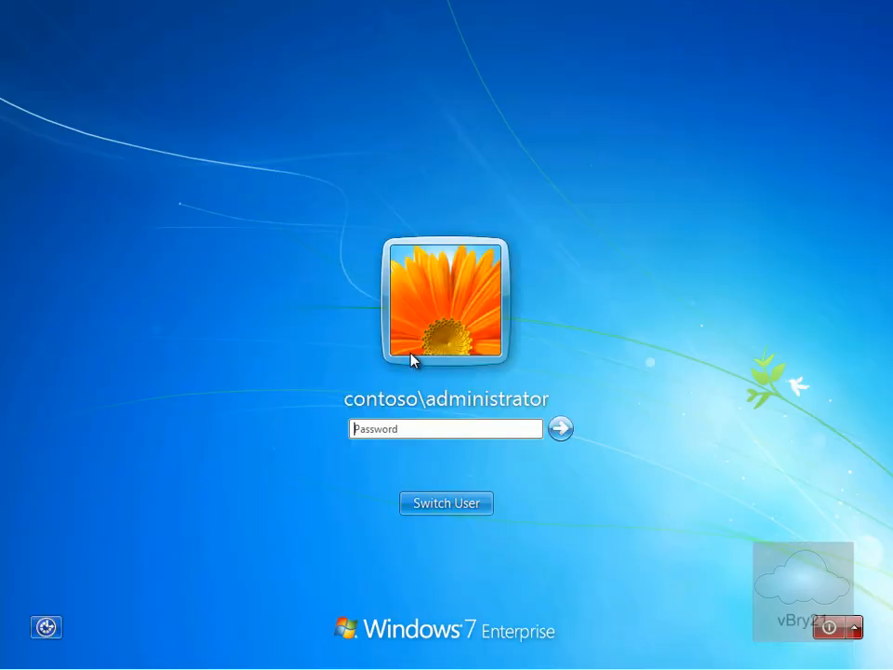
click(464, 503)
click(534, 398)
text(a)
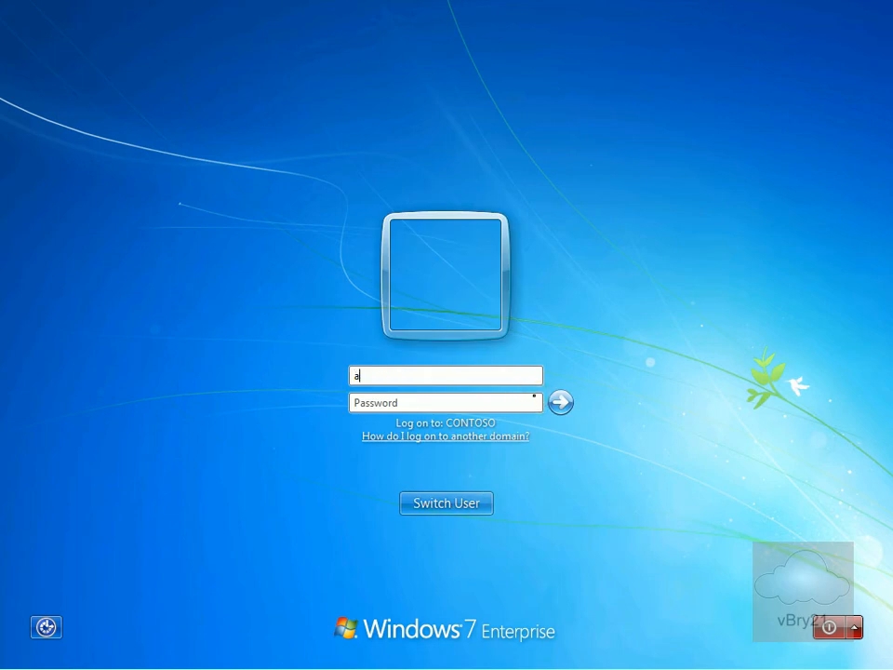
text(P)
key(Return)
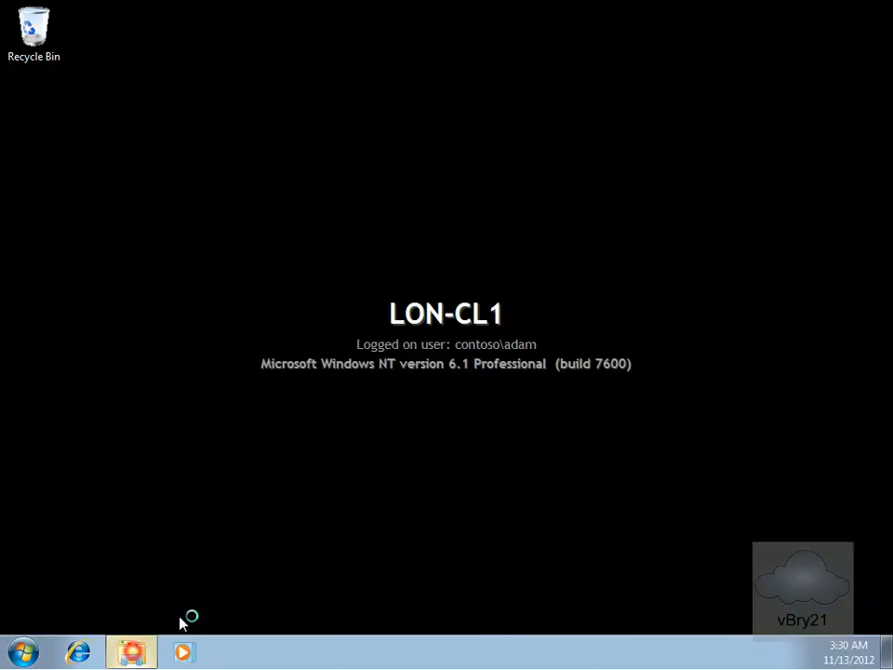
As the other user, browse to C:\Encrypted and attempt to open private.docx in Word
click(134, 652)
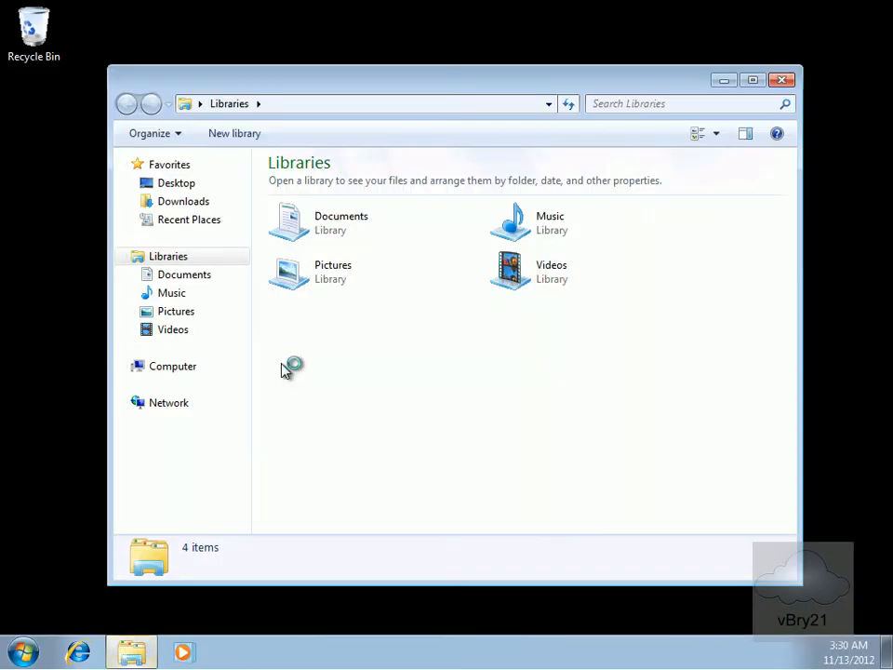
click(189, 364)
double_click(326, 208)
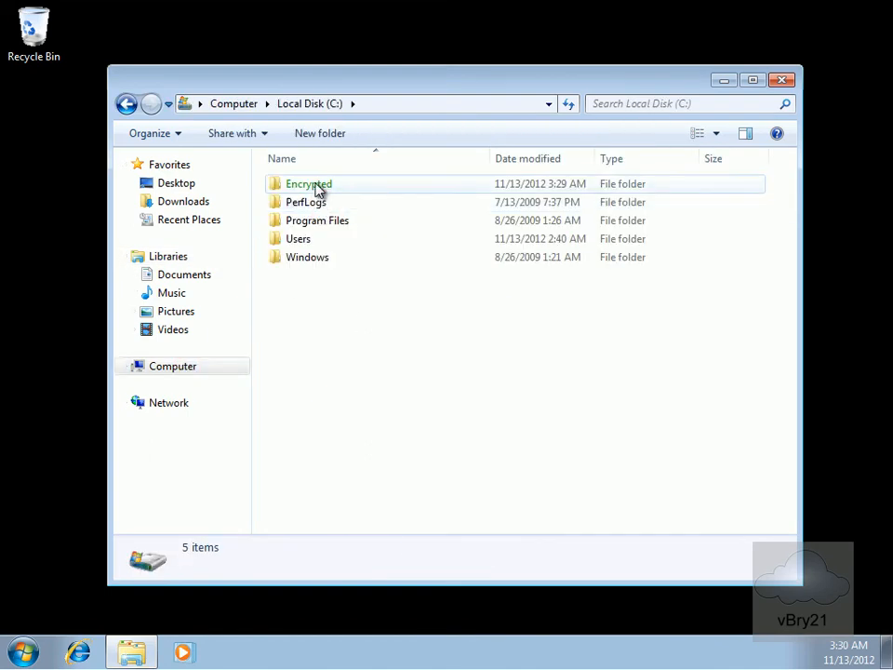
double_click(316, 186)
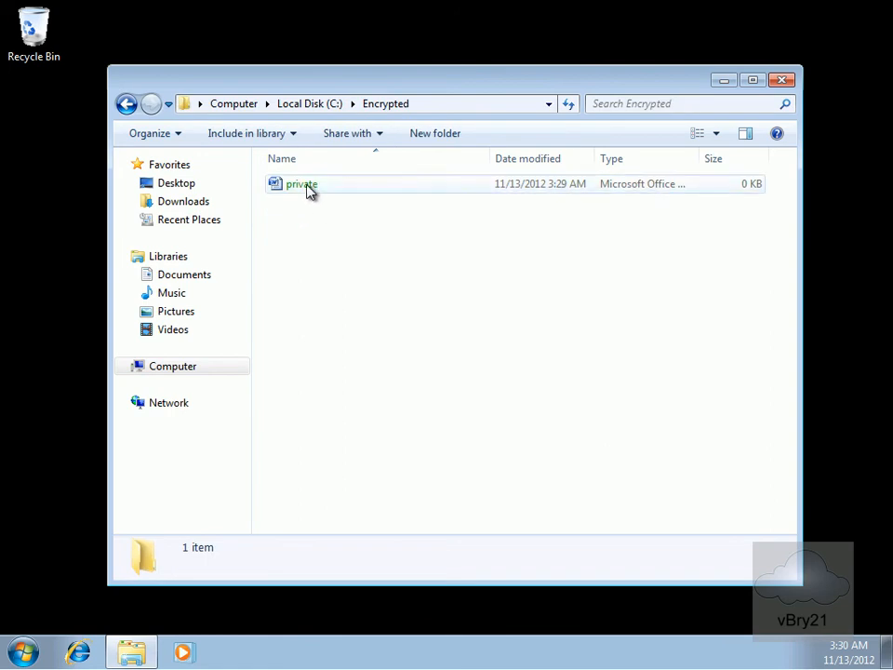
double_click(308, 187)
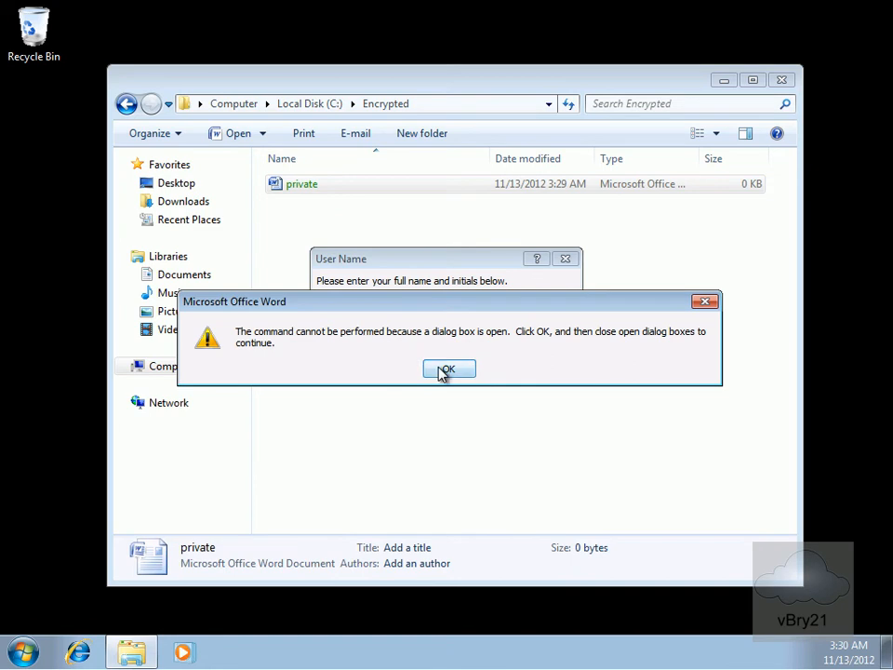
click(449, 369)
click(521, 350)
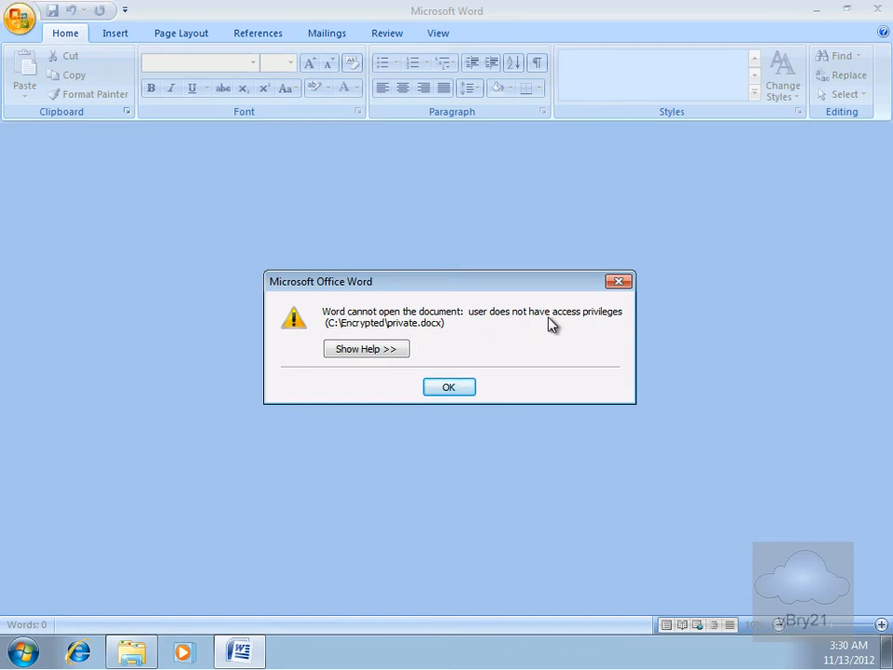
Acknowledge Word's access-privileges error for private.docx and close Word
click(459, 390)
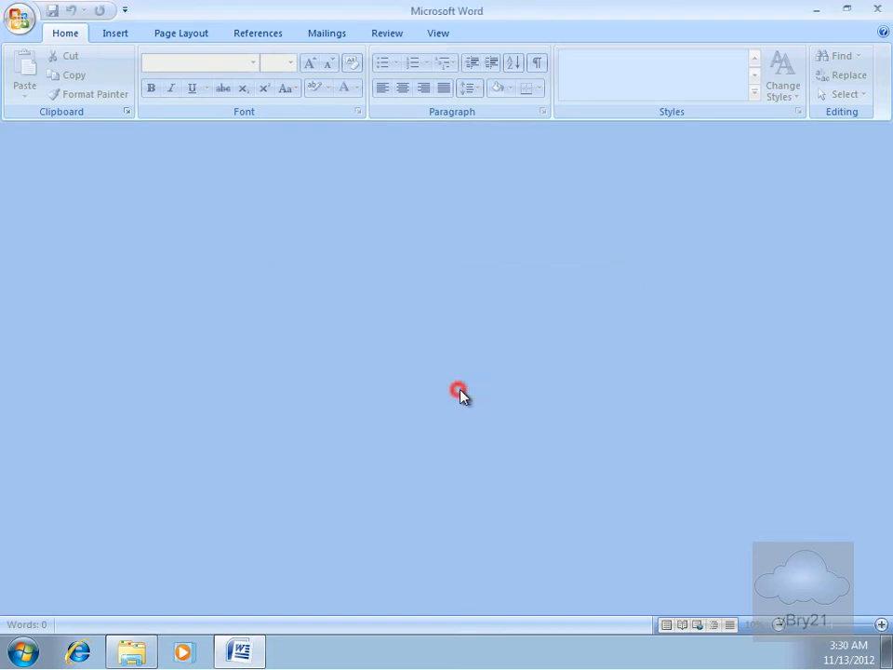
click(876, 13)
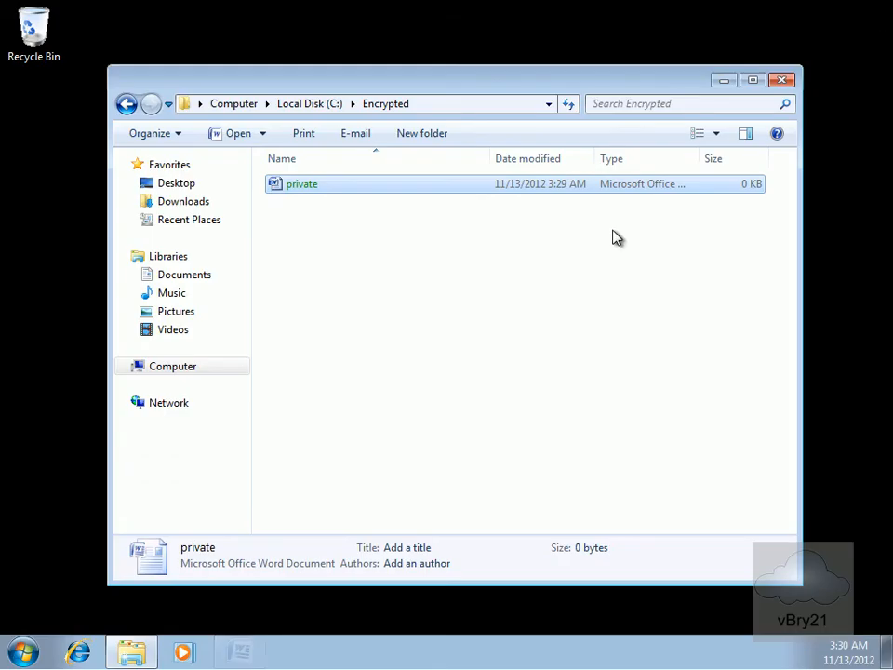
Inspect the Users group's permissions on private.docx's Security tab, then close Explorer
right_click(378, 190)
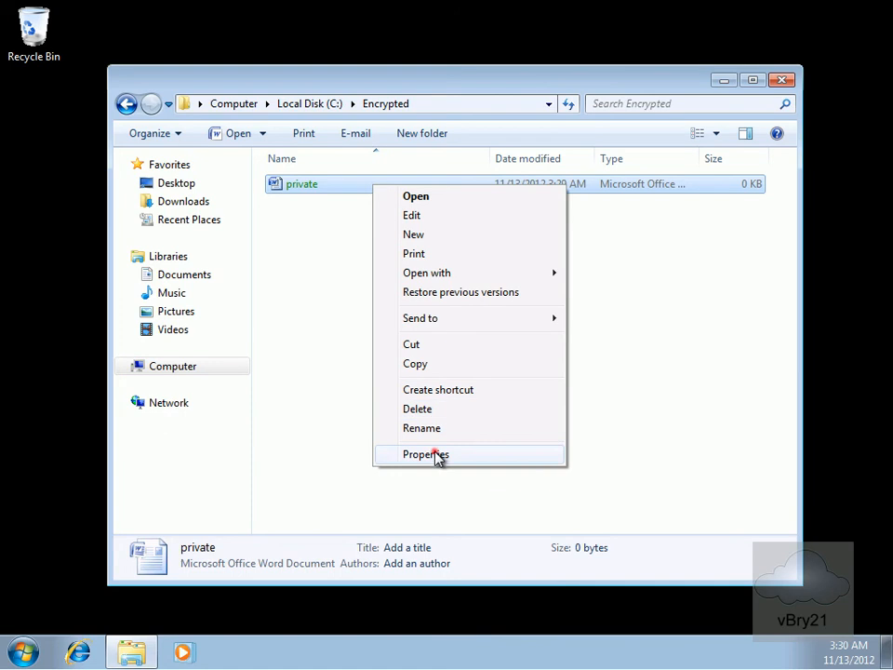
click(435, 456)
click(447, 223)
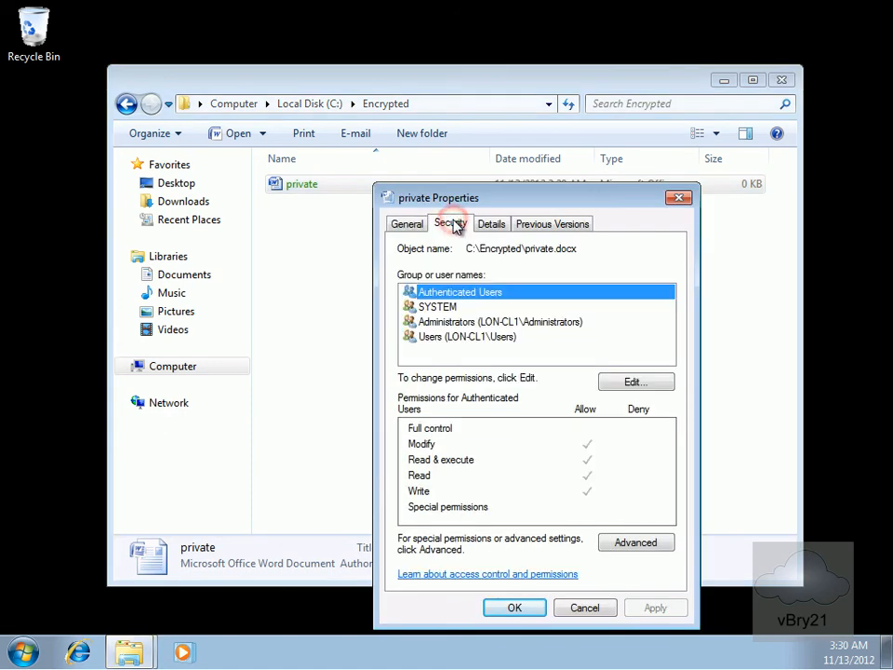
click(463, 337)
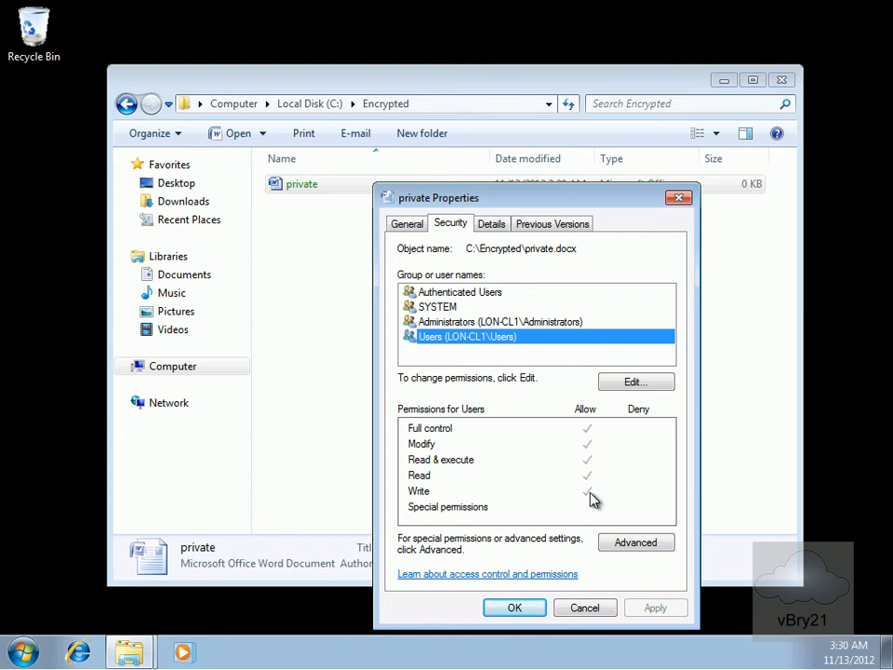
click(536, 607)
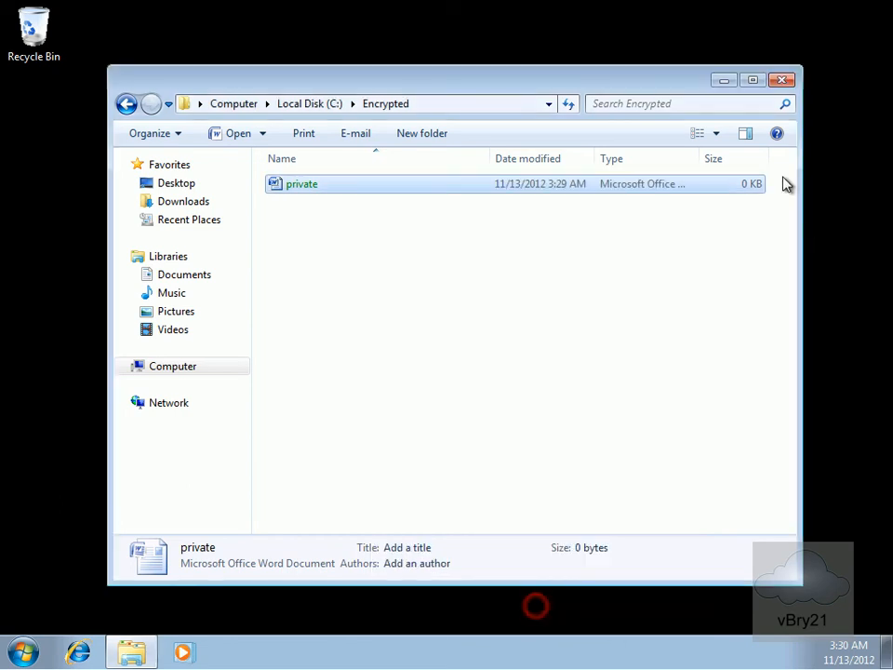
click(786, 79)
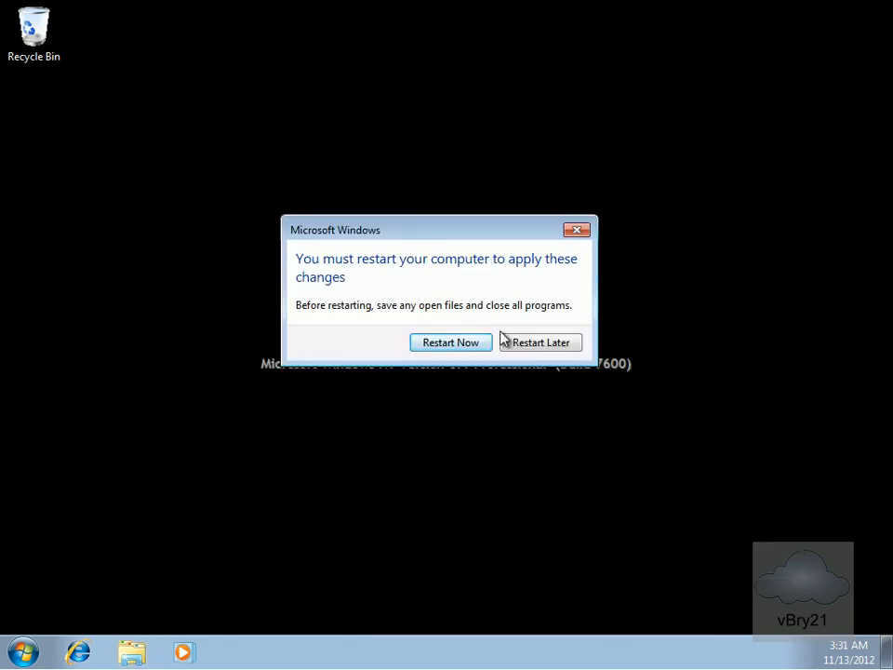
Choose Restart Later, then log off the current user from the Start menu
click(527, 344)
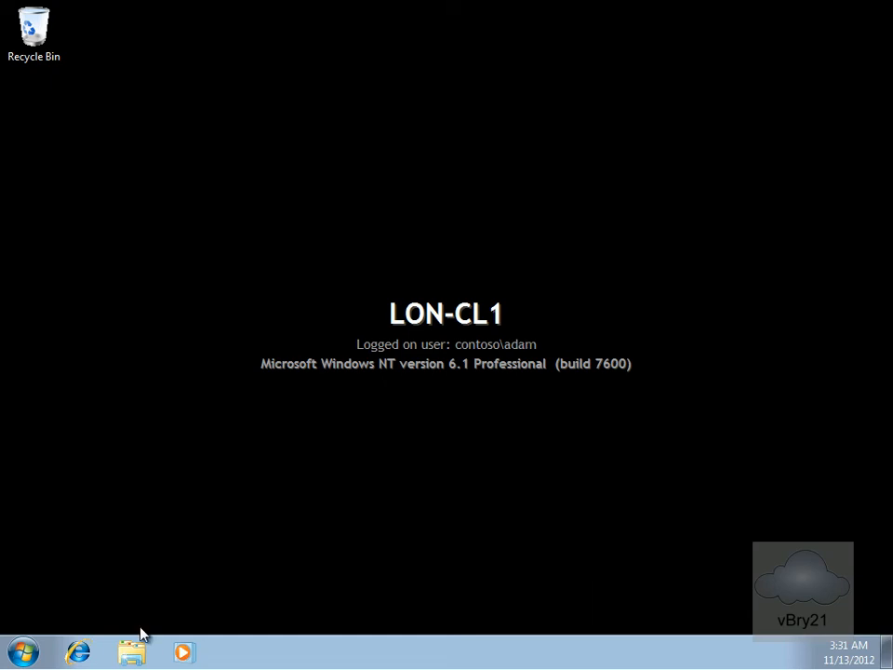
click(22, 652)
click(303, 607)
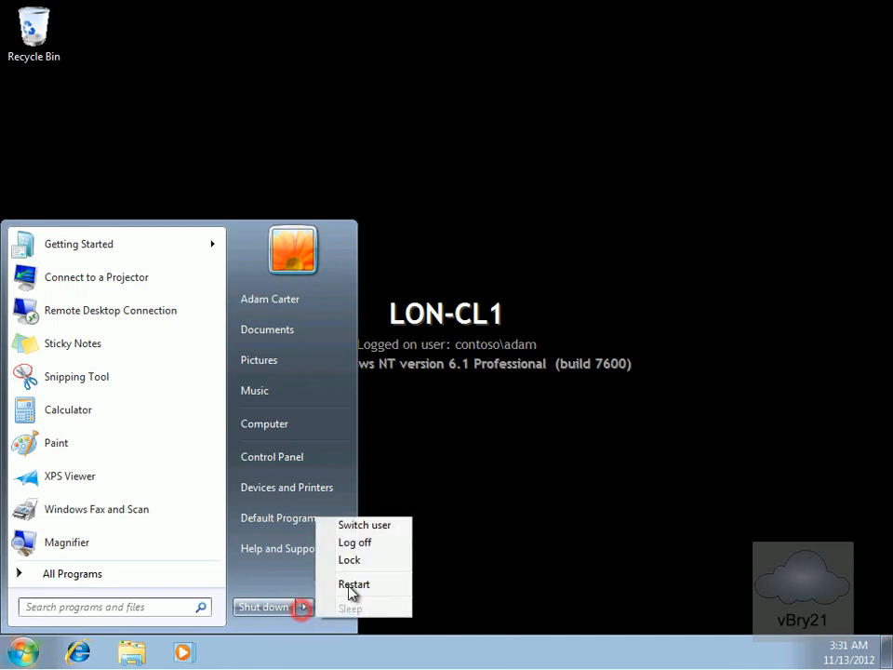
click(364, 542)
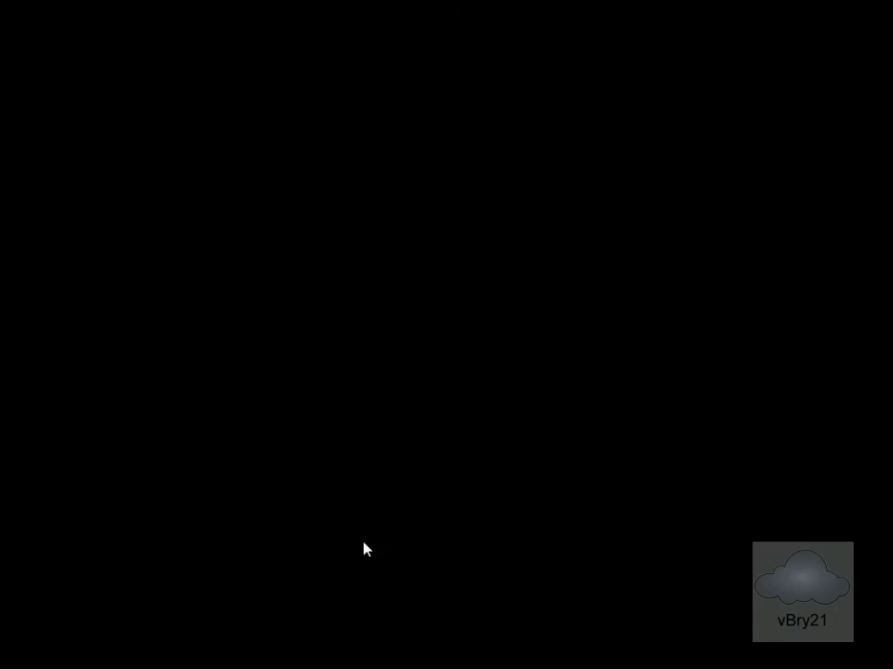
Sign in to LON-CL1 as contoso\administrator through Other User with the administrator password
key(ctrl+alt+Delete)
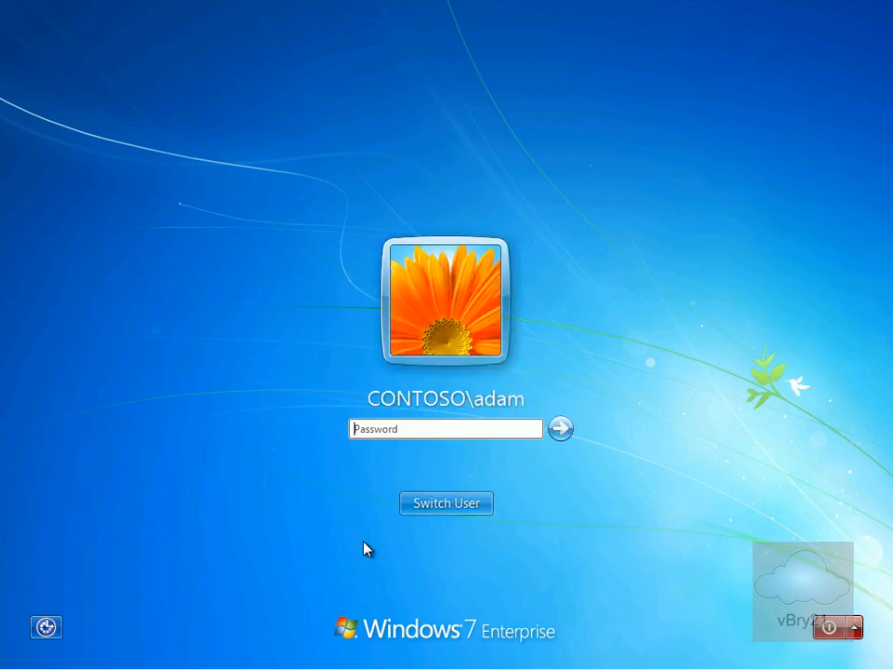
click(438, 511)
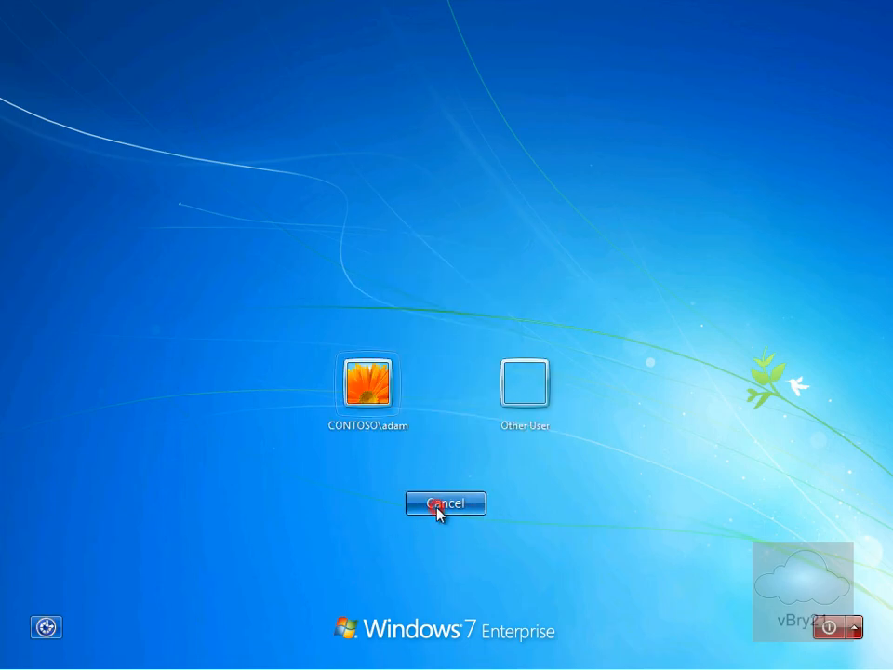
click(532, 396)
text(a)
key(BackSpace)
text(contoso\admin)
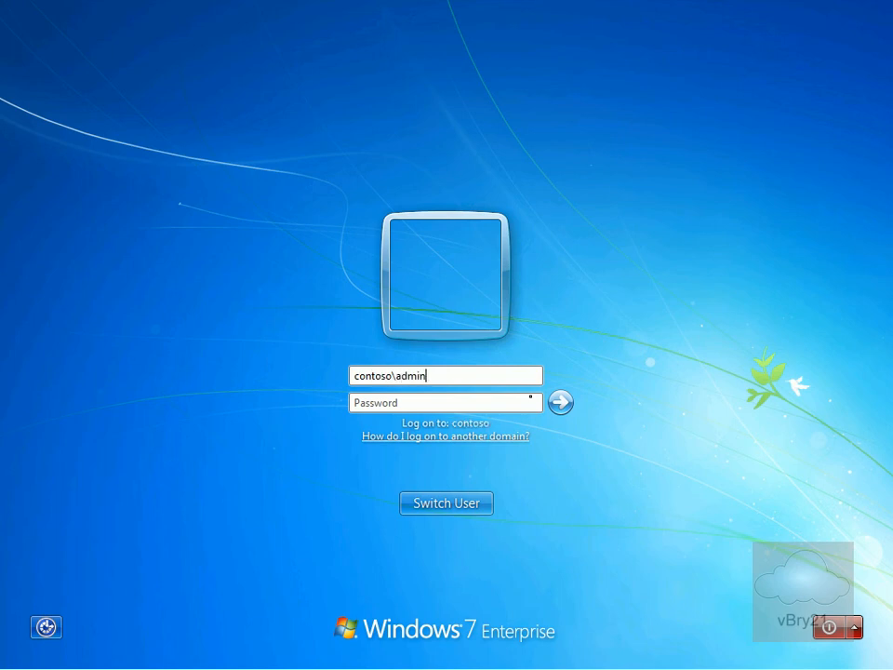
text(Pa)
key(Return)
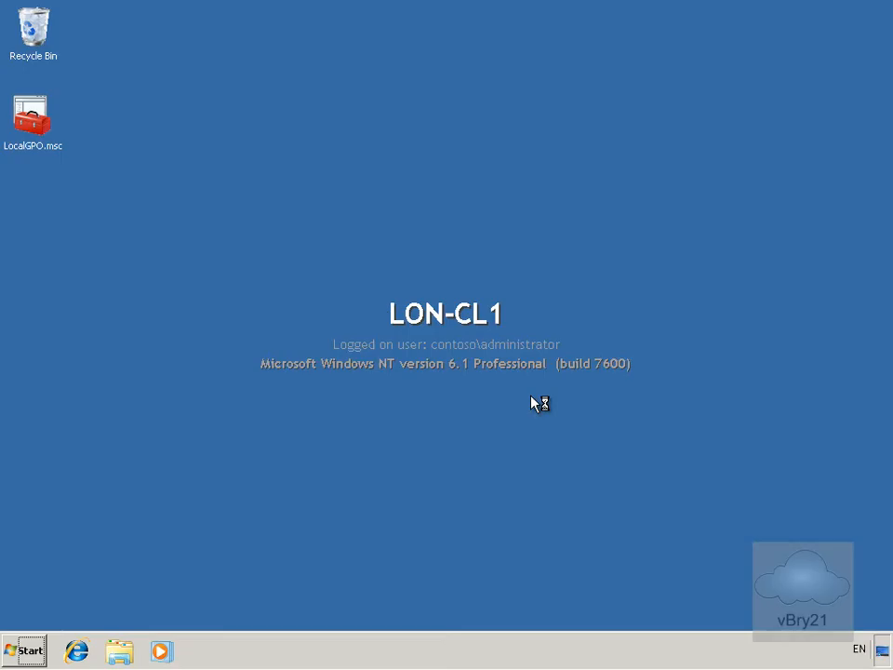
Clear 'Encrypt contents' on C:\Encrypted, apply it to the folder, and postpone the restart
click(117, 650)
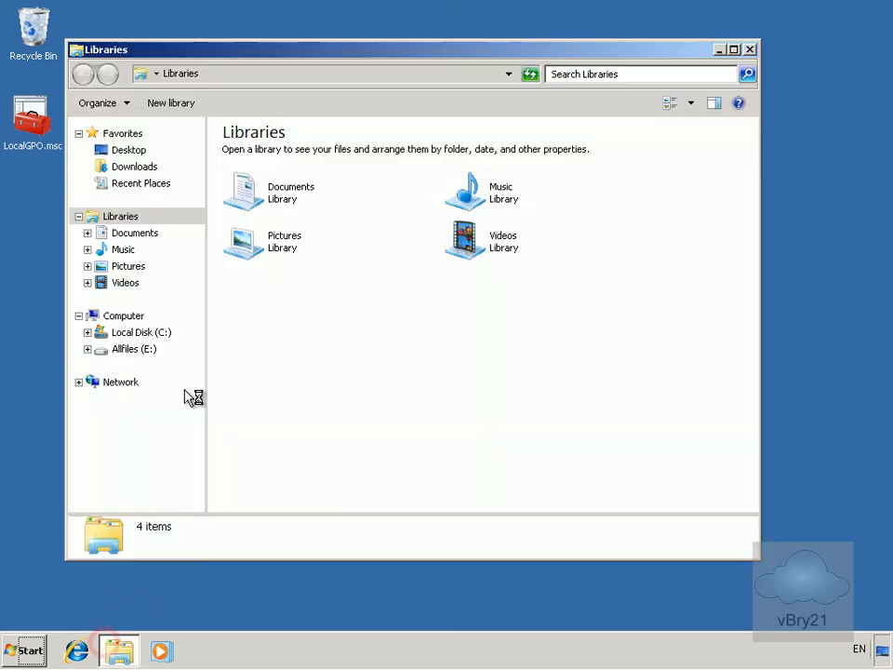
click(152, 336)
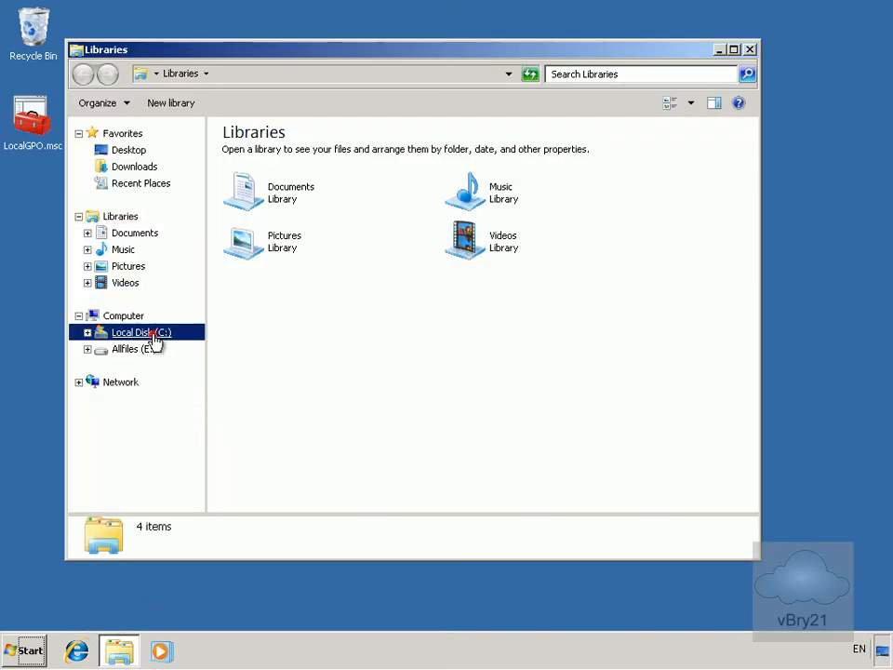
right_click(271, 158)
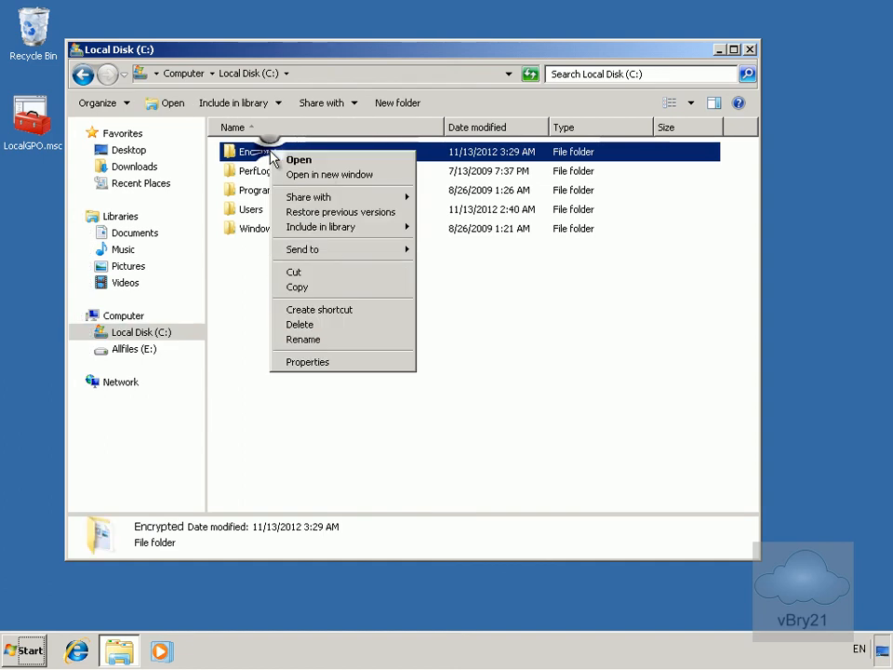
click(334, 362)
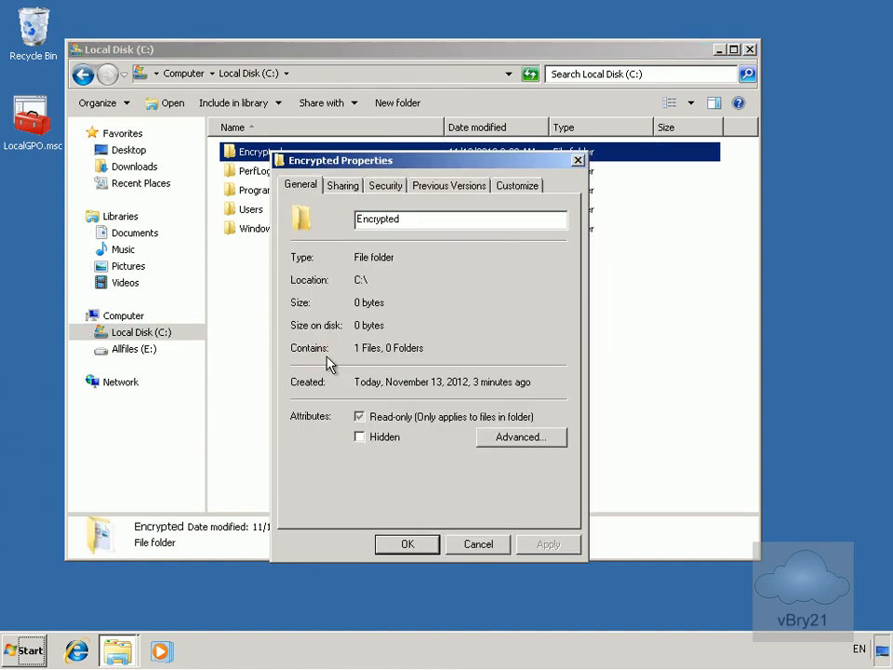
click(518, 437)
click(388, 416)
click(504, 453)
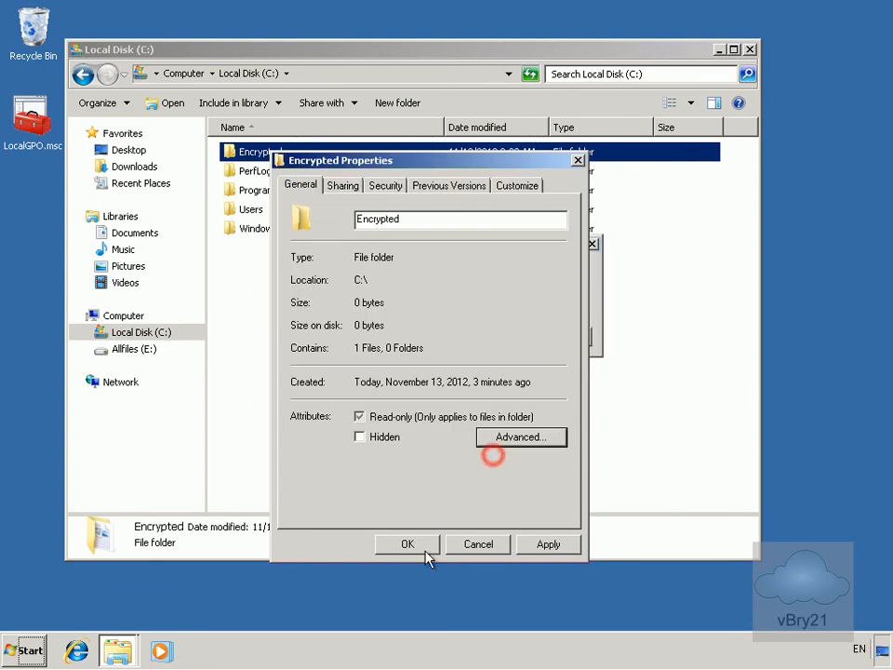
click(409, 544)
click(510, 371)
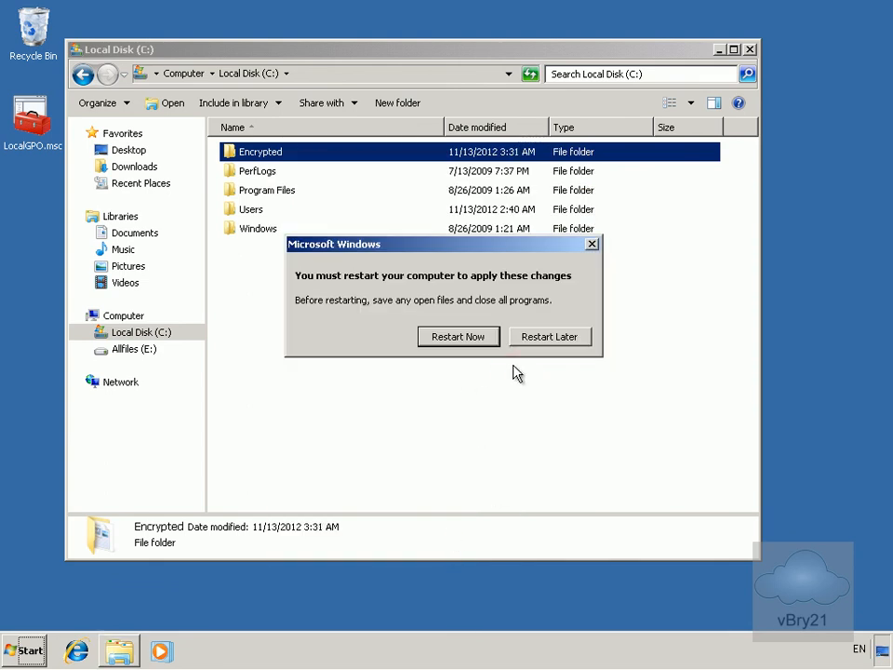
click(533, 342)
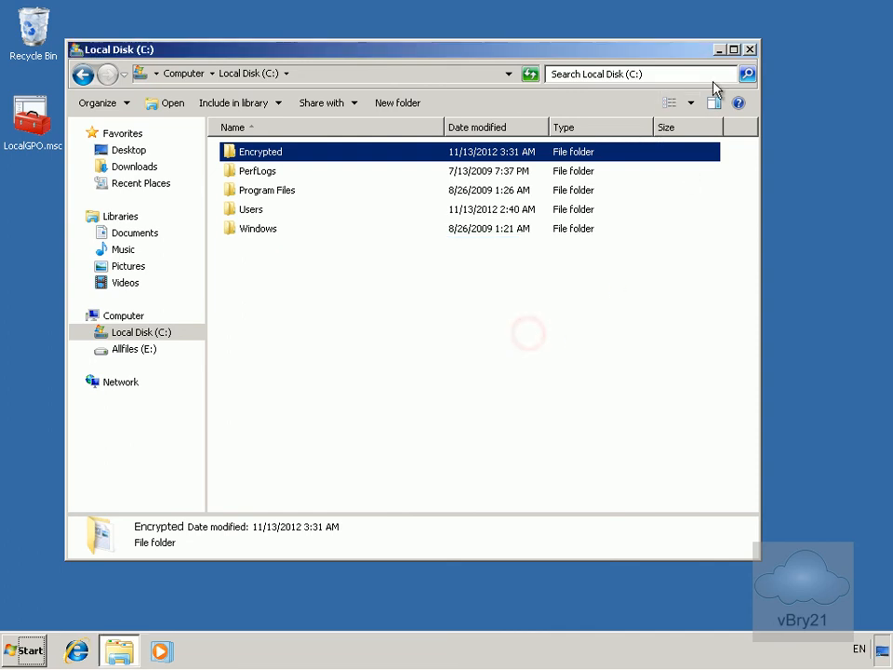
Close Explorer and log the administrator off from the Start menu
click(749, 50)
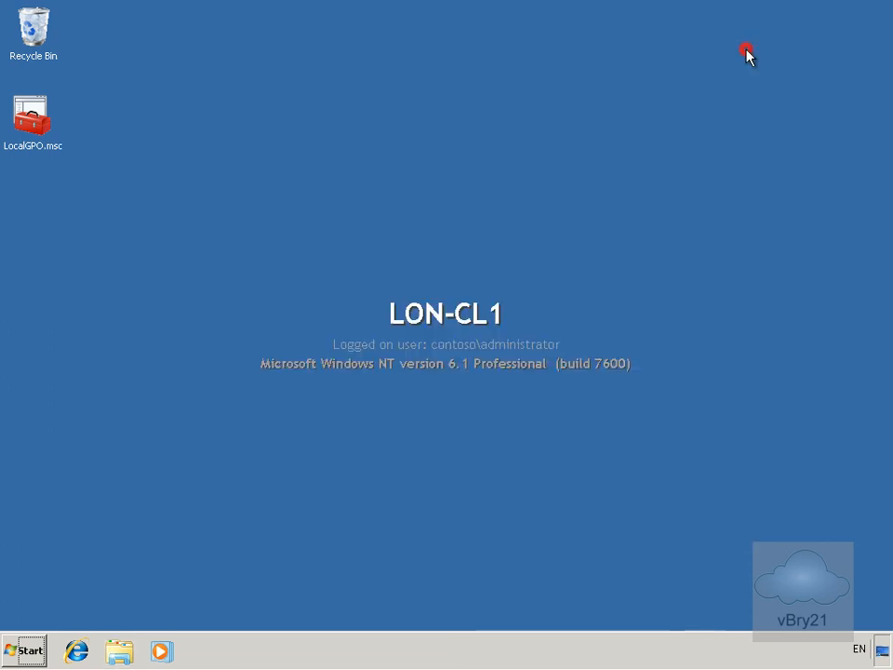
click(34, 652)
click(293, 612)
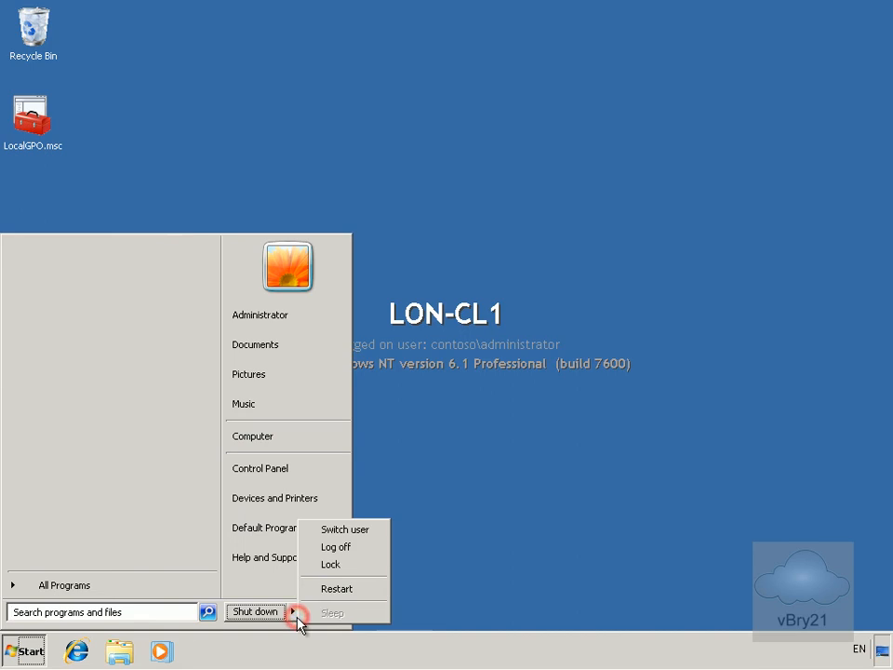
click(352, 551)
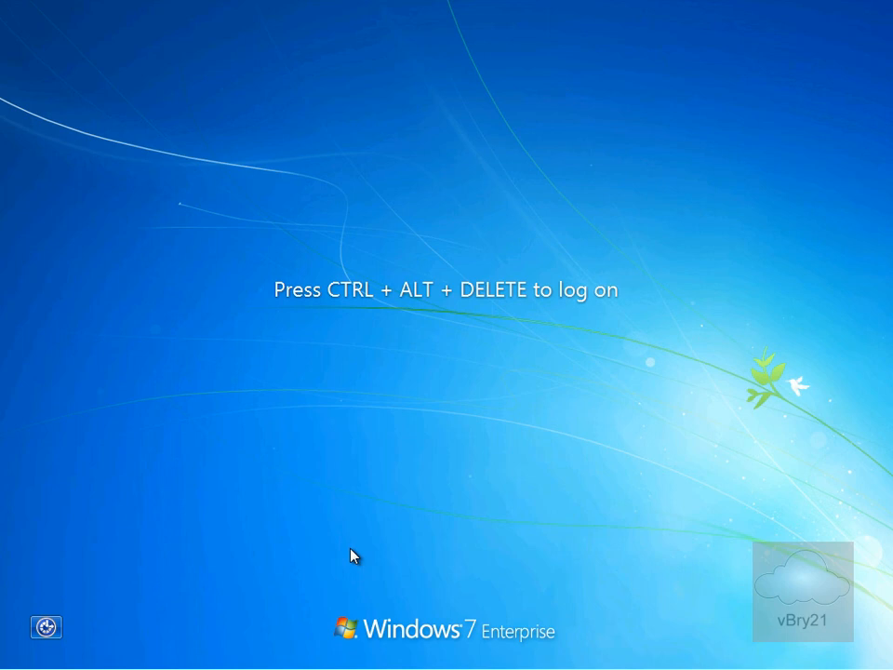
Sign in as the other CONTOSO user and show the Computer's drives in Windows Explorer
key(ctrl+alt+Delete)
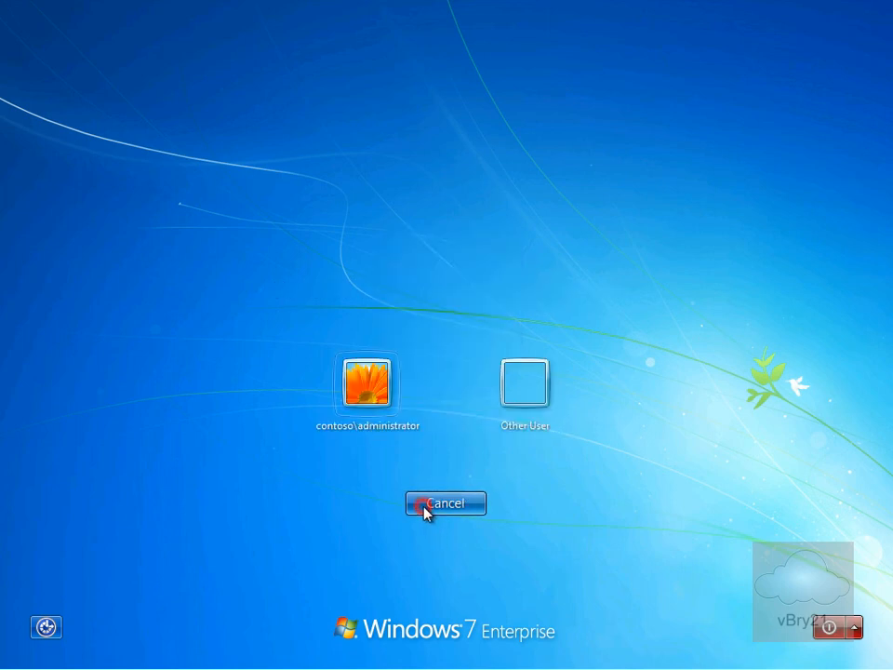
click(525, 399)
text(adam)
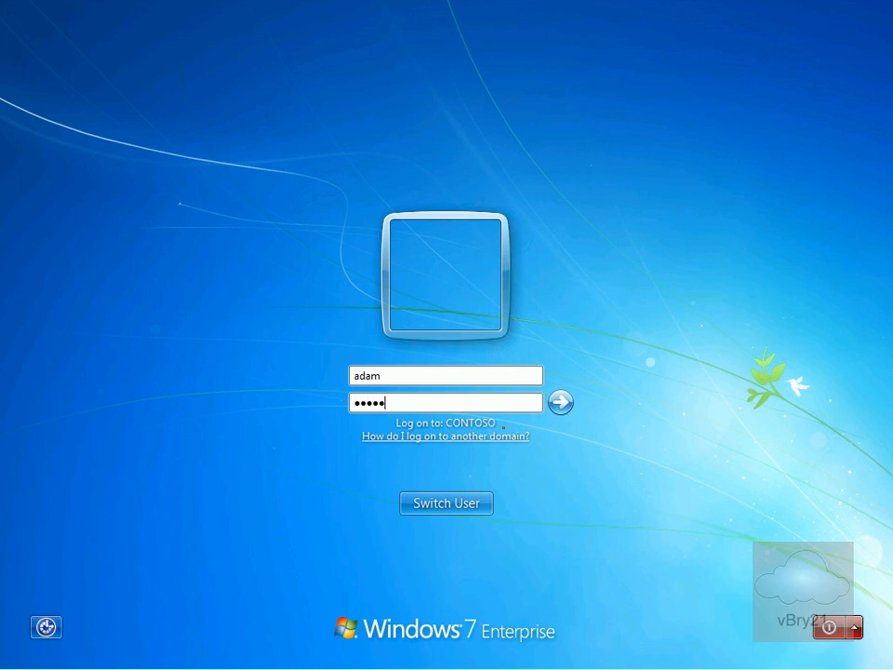
key(Return)
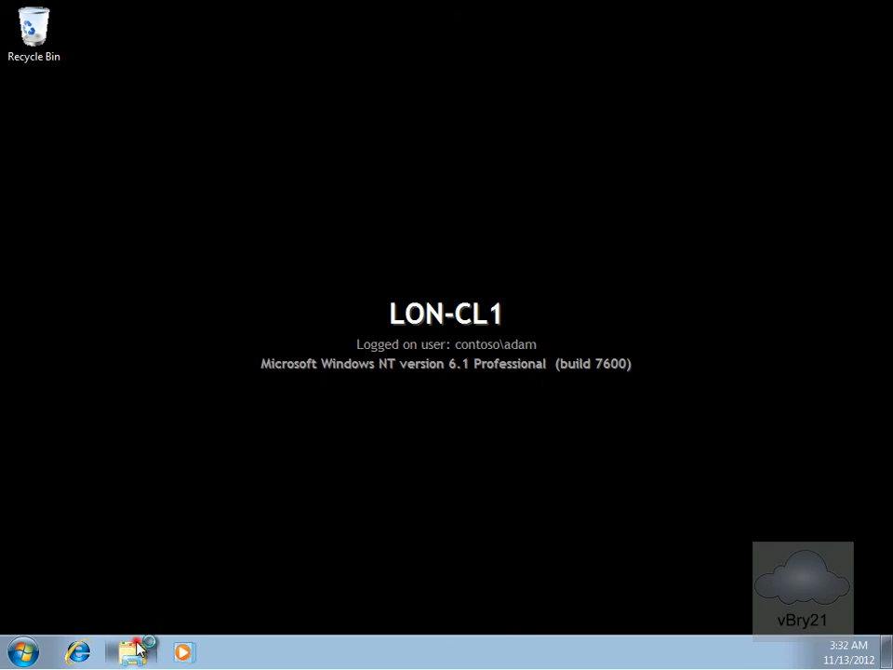
click(131, 652)
click(185, 372)
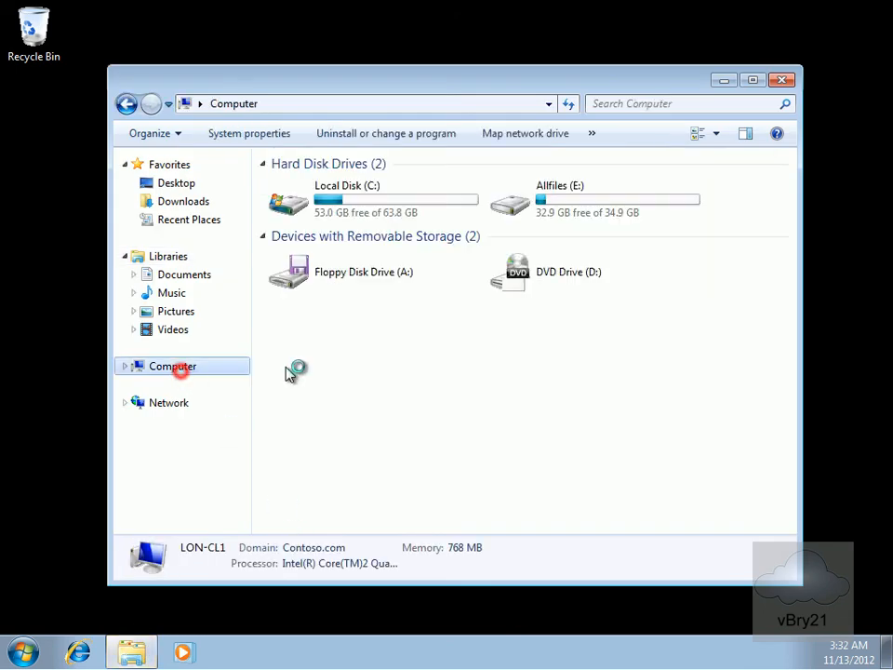
Open private.docx from C:\Encrypted in Word
double_click(331, 215)
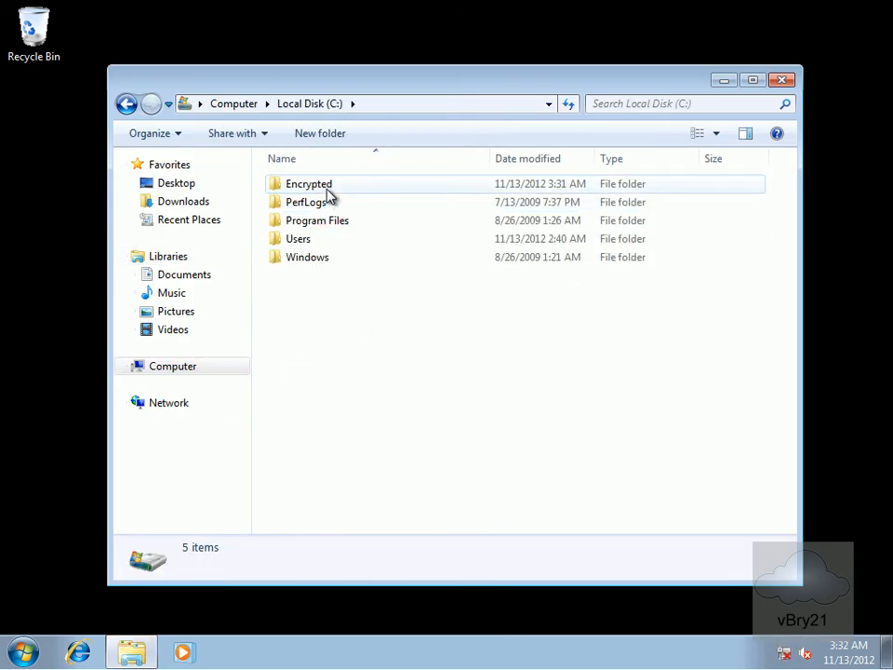
double_click(326, 186)
double_click(308, 186)
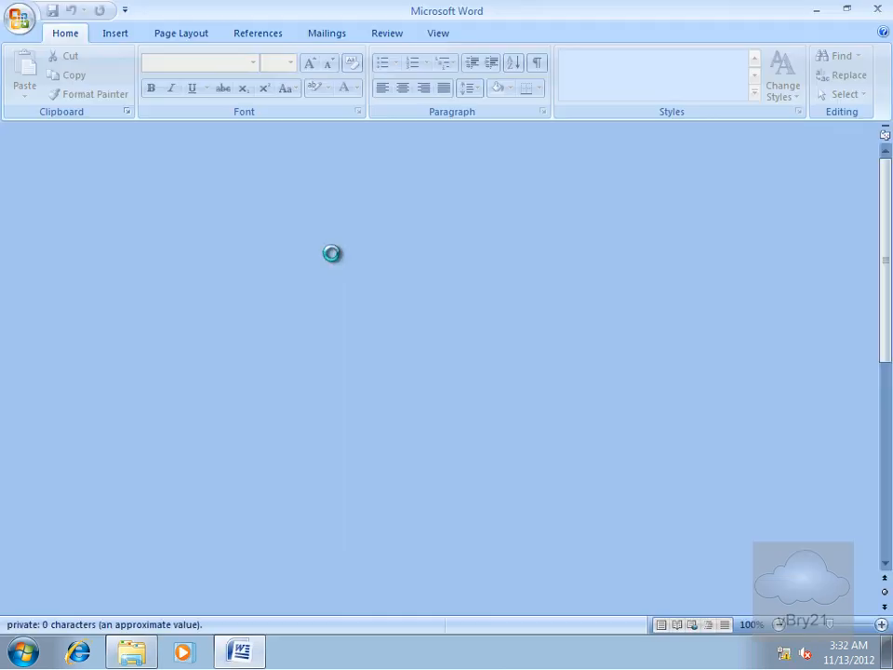
Type 'This is test' into the document, save it, and close Word
text(This is)
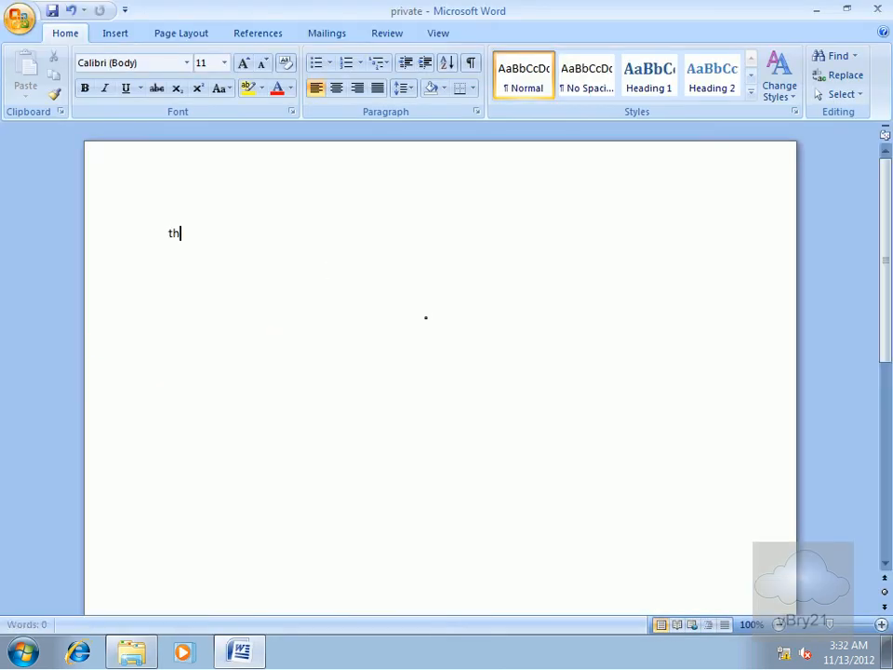
text( test)
click(52, 10)
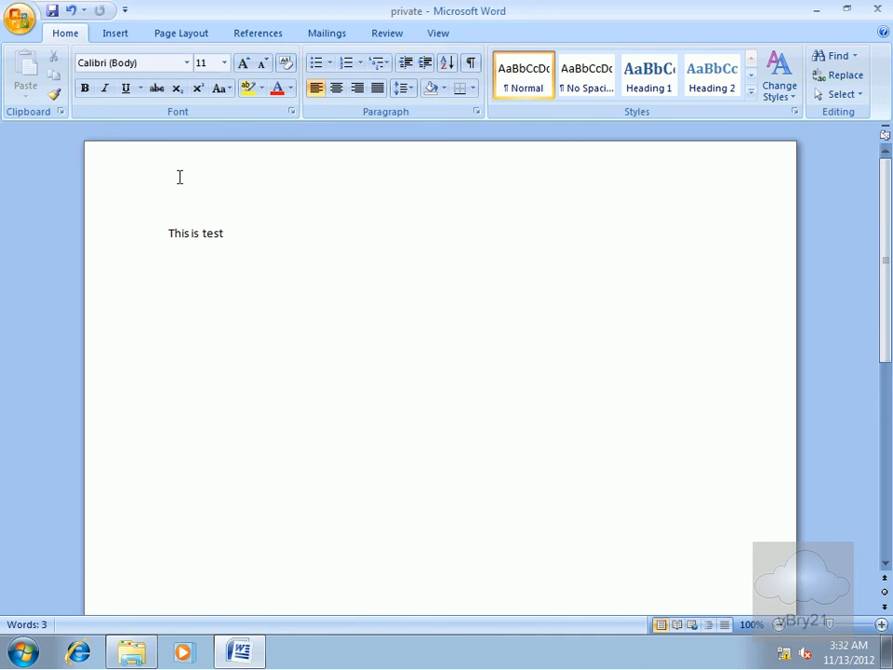
click(880, 11)
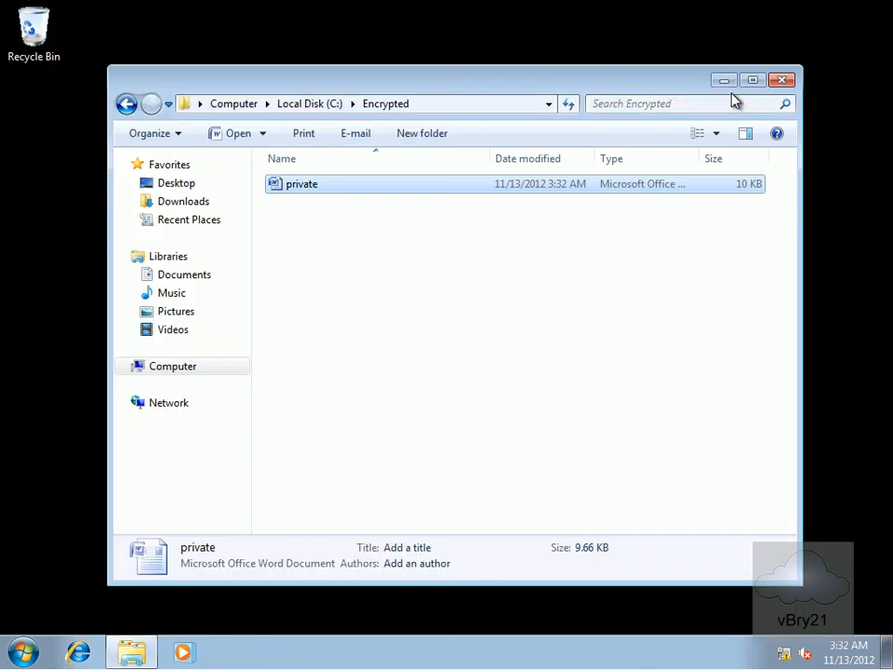